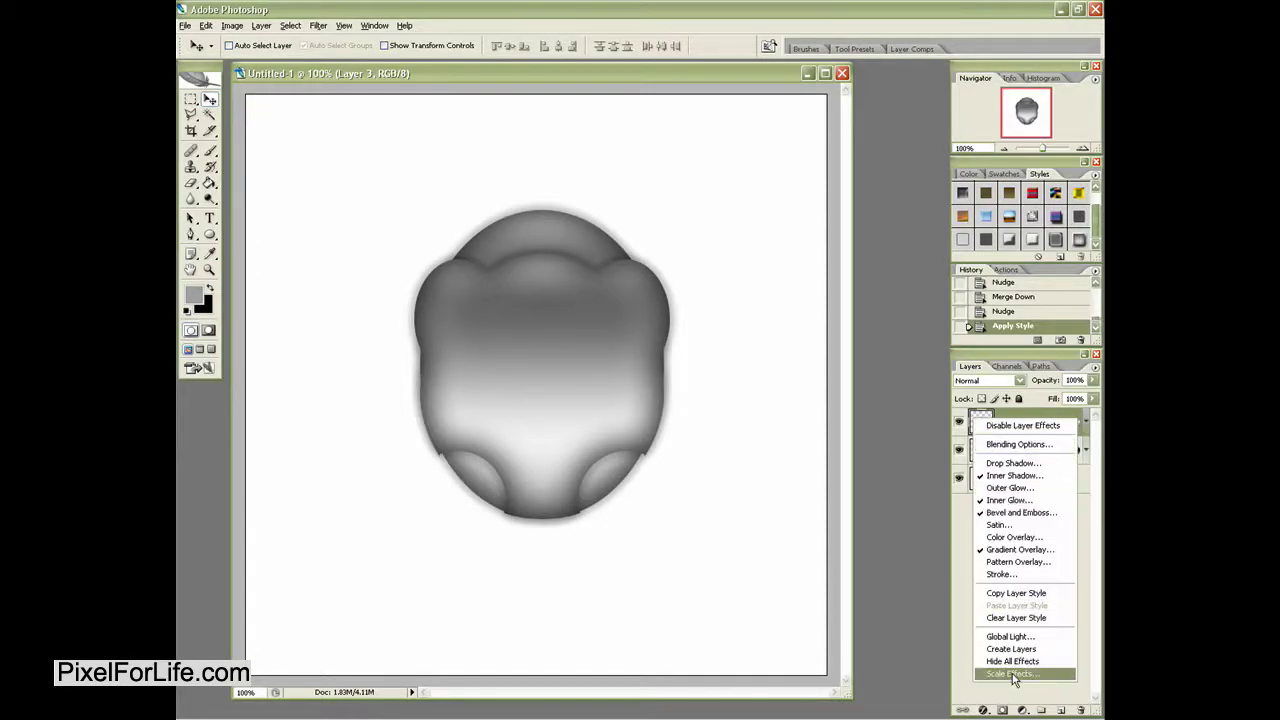
# - Scale Layer 3's layer effects down to 1% with Scale Effects
pyautogui.click(1012, 673)
pyautogui.click(631, 241)
pyautogui.moveTo(632, 268)
pyautogui.mouseDown()
pyautogui.moveTo(667, 265)
pyautogui.moveTo(620, 266)
pyautogui.mouseUp()
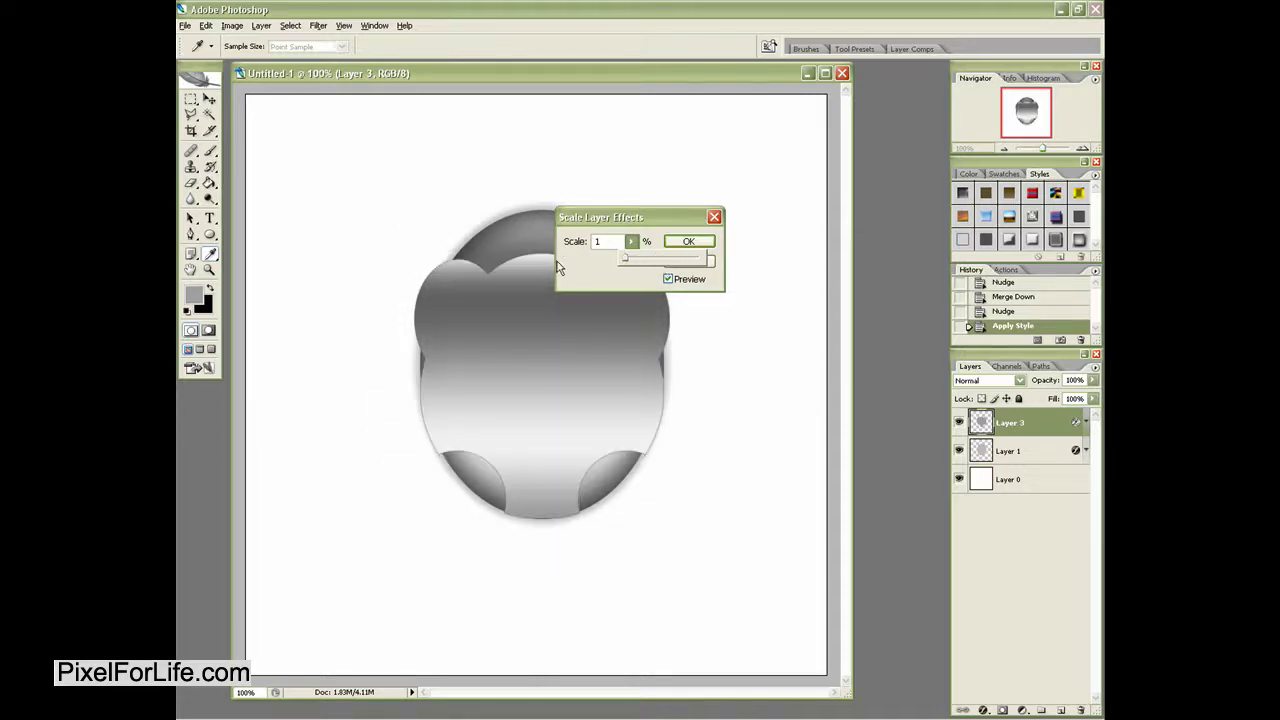
pyautogui.click(690, 243)
# - Narrow Layer 3's shape to about 89% width so it sits inside the head outline
pyautogui.hotkey('ctrl', 't')
pyautogui.moveTo(664, 382); pyautogui.dragTo(656, 385)
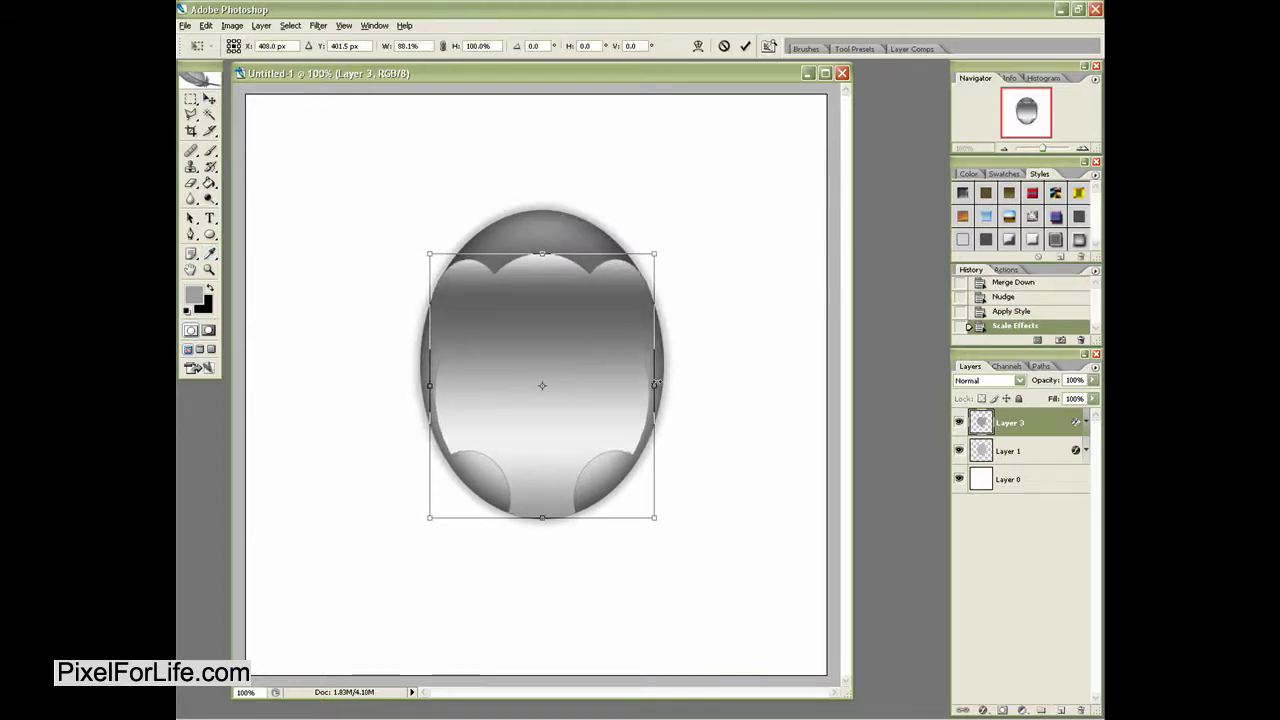
pyautogui.press('Return')
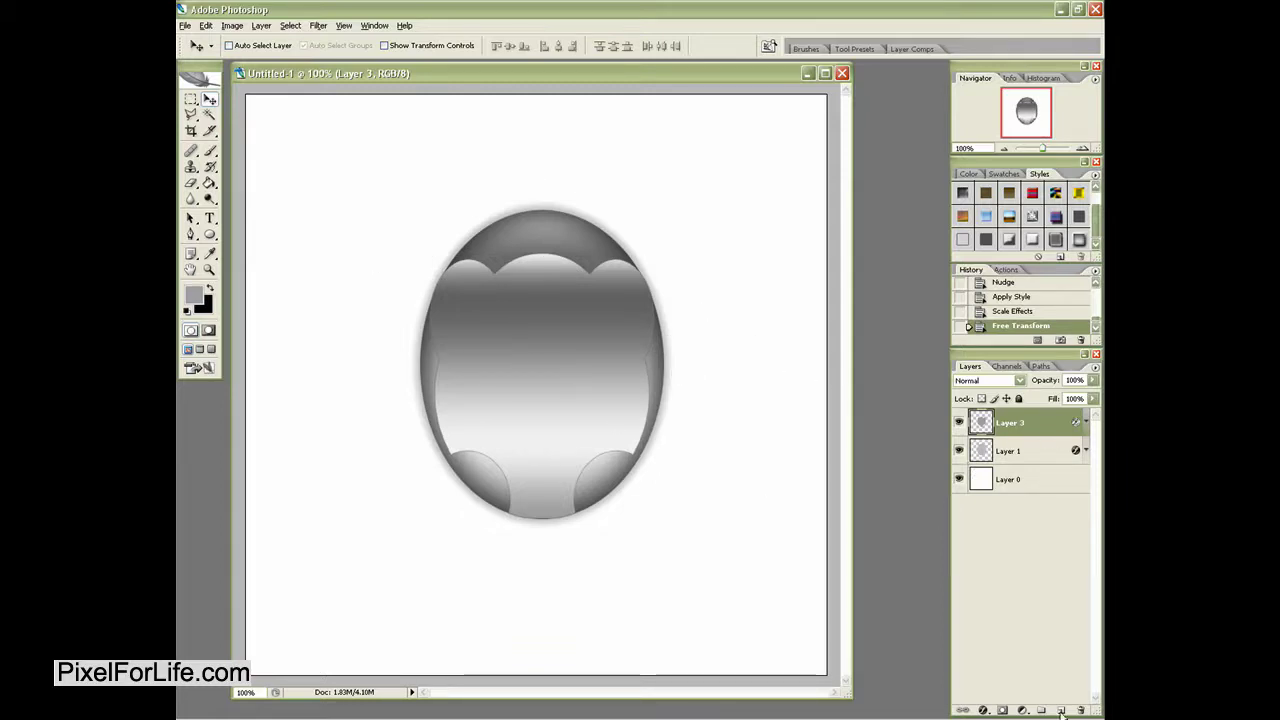
# - Rename Layer 1 to Body and duplicate it as Body copy
pyautogui.doubleClick(1010, 451)
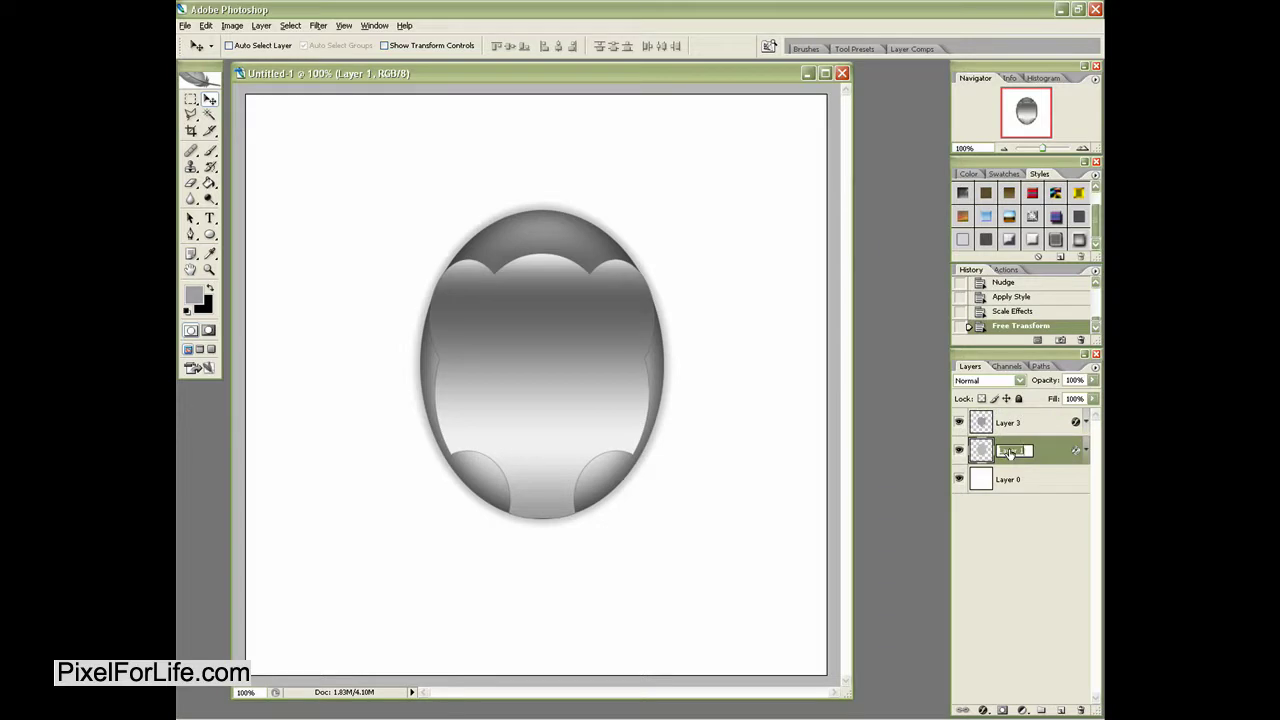
pyautogui.write('Body')
pyautogui.press('Return')
pyautogui.moveTo(1010, 453); pyautogui.dragTo(1042, 709)
# - Shrink the Body copy layer vertically to about 90% height
pyautogui.hotkey('ctrl', 't')
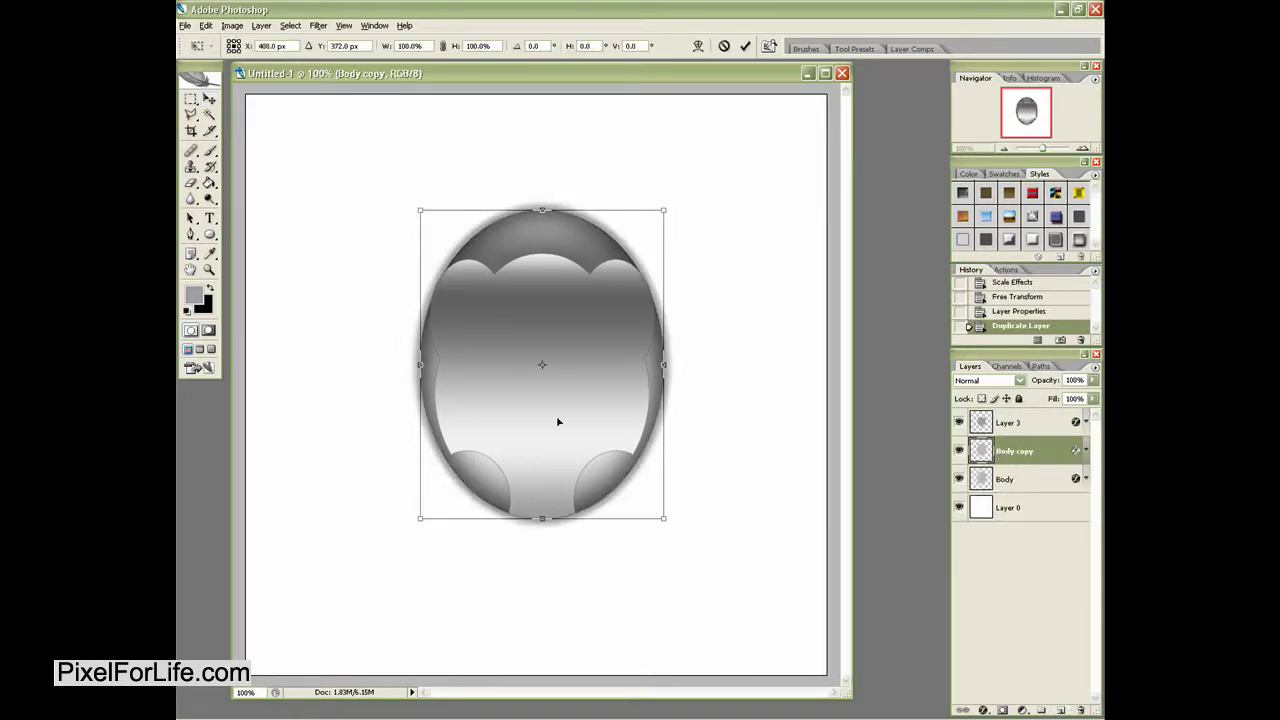
pyautogui.moveTo(543, 208); pyautogui.dragTo(543, 224)
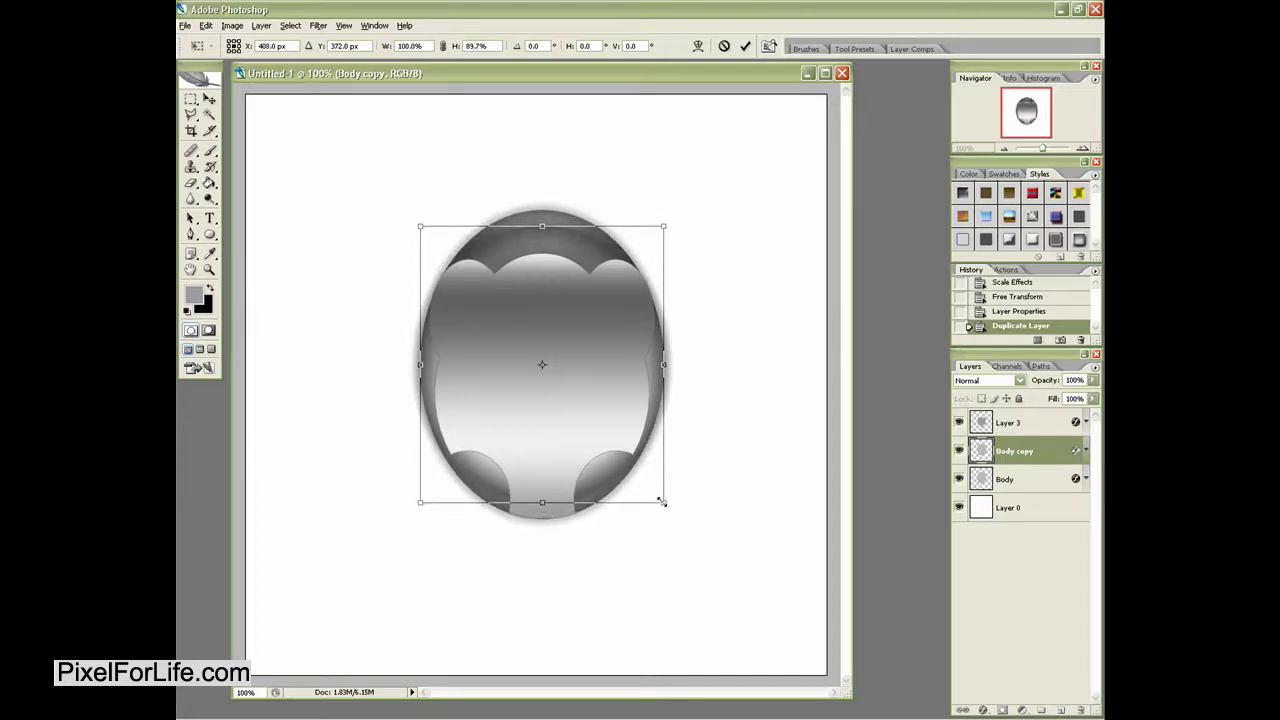
pyautogui.press('Return')
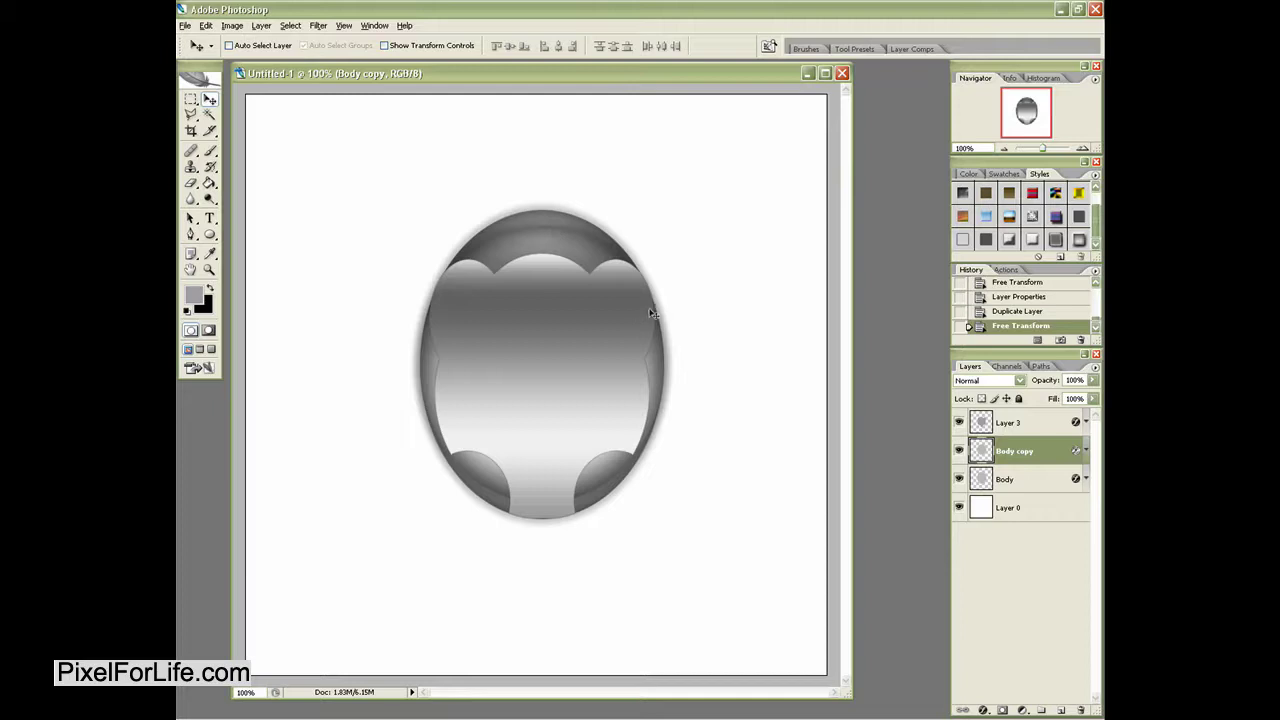
# - Give Body copy an Inner Shadow with lowered opacity
pyautogui.doubleClick(1048, 446)
pyautogui.click(630, 116)
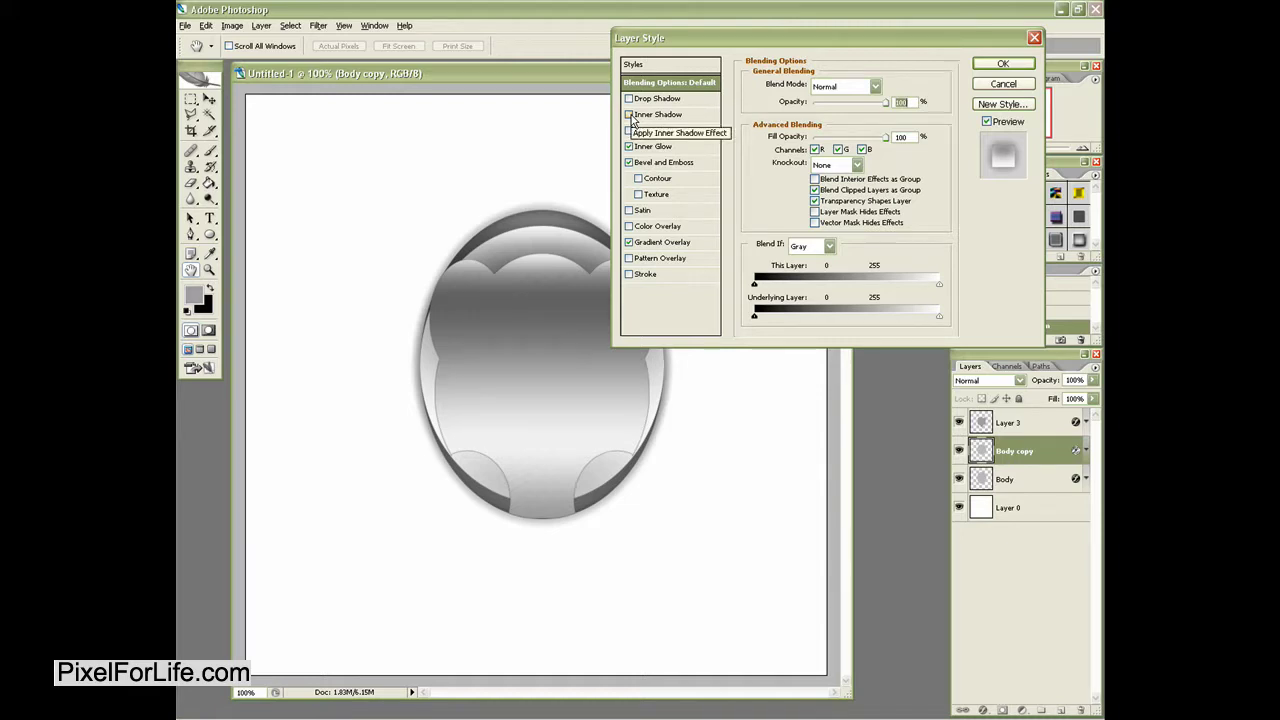
pyautogui.click(631, 116)
pyautogui.click(675, 115)
pyautogui.moveTo(857, 104); pyautogui.dragTo(825, 106)
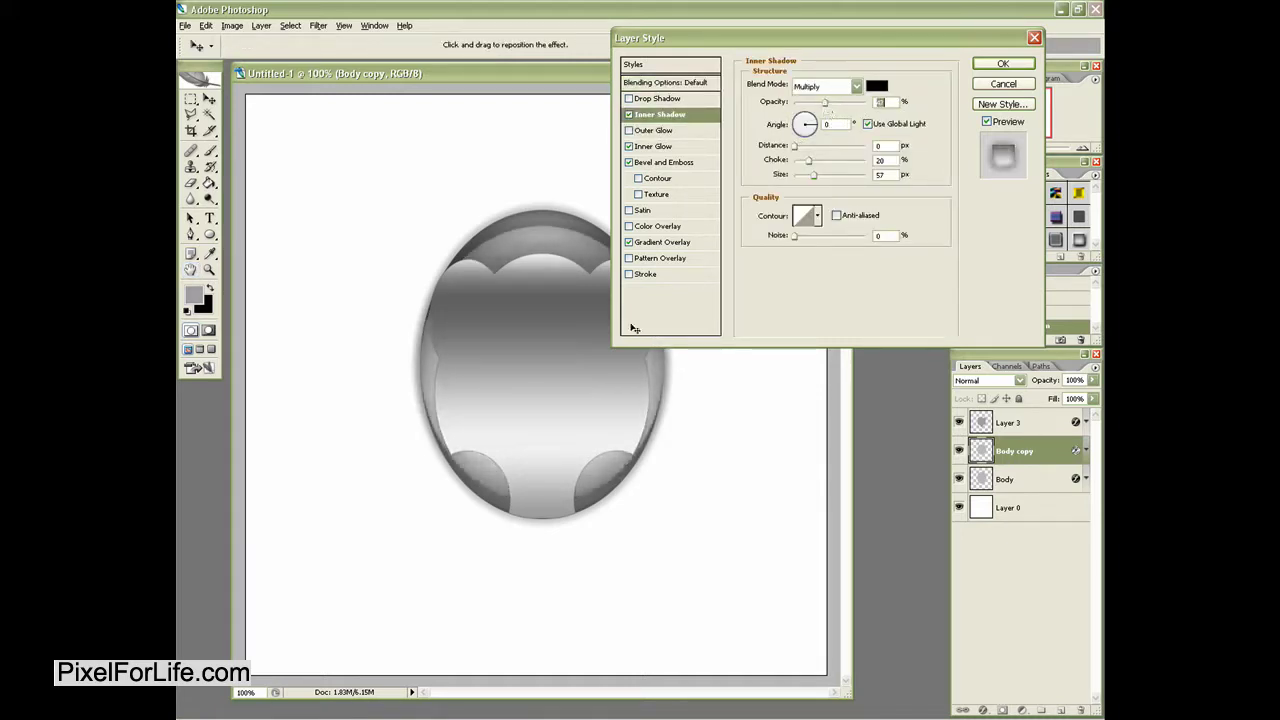
pyautogui.click(1002, 64)
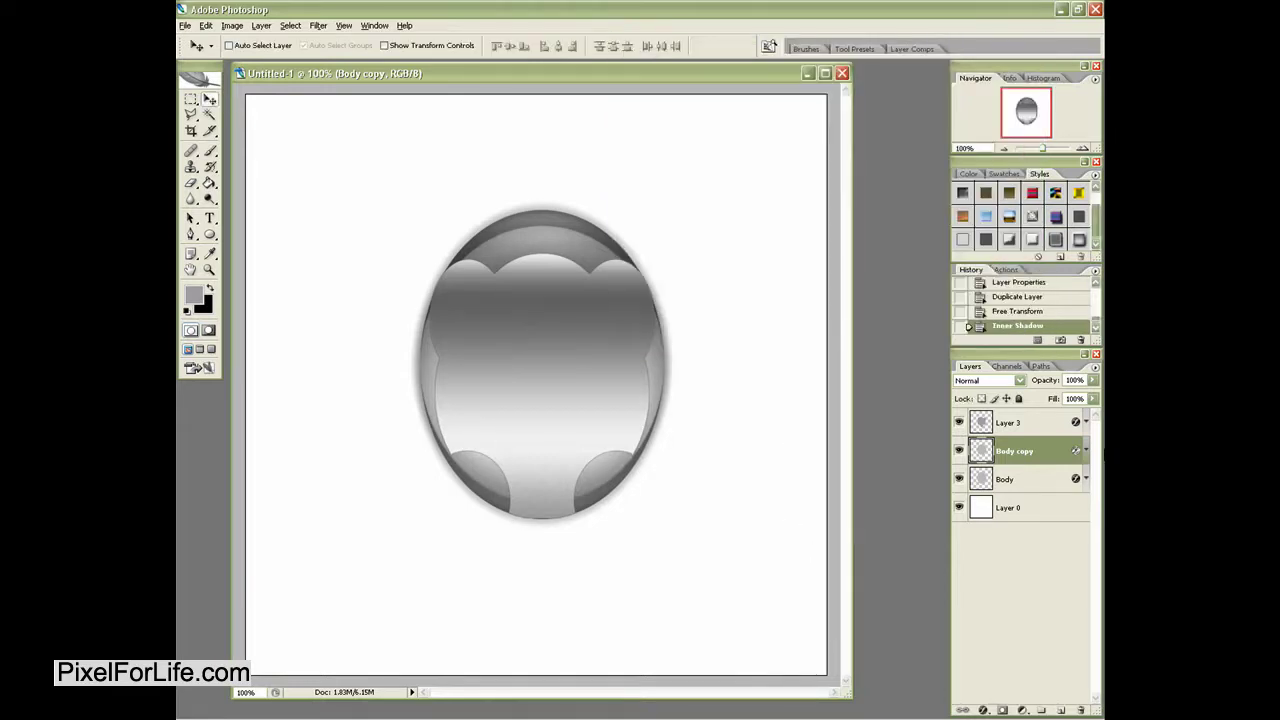
# - Apply a preset style to Layer 3, lowering its Inner Shadow opacity below 75% and size below 57 px
pyautogui.click(1051, 428)
pyautogui.click(1077, 245)
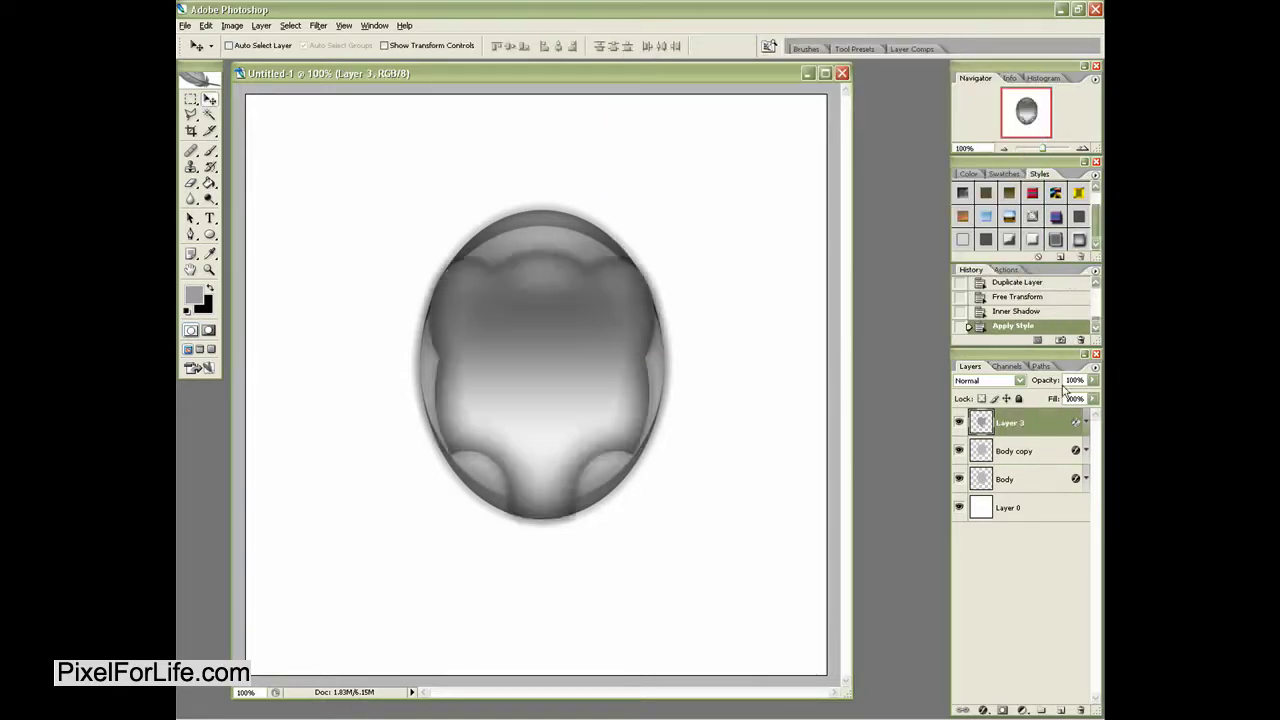
pyautogui.doubleClick(1066, 428)
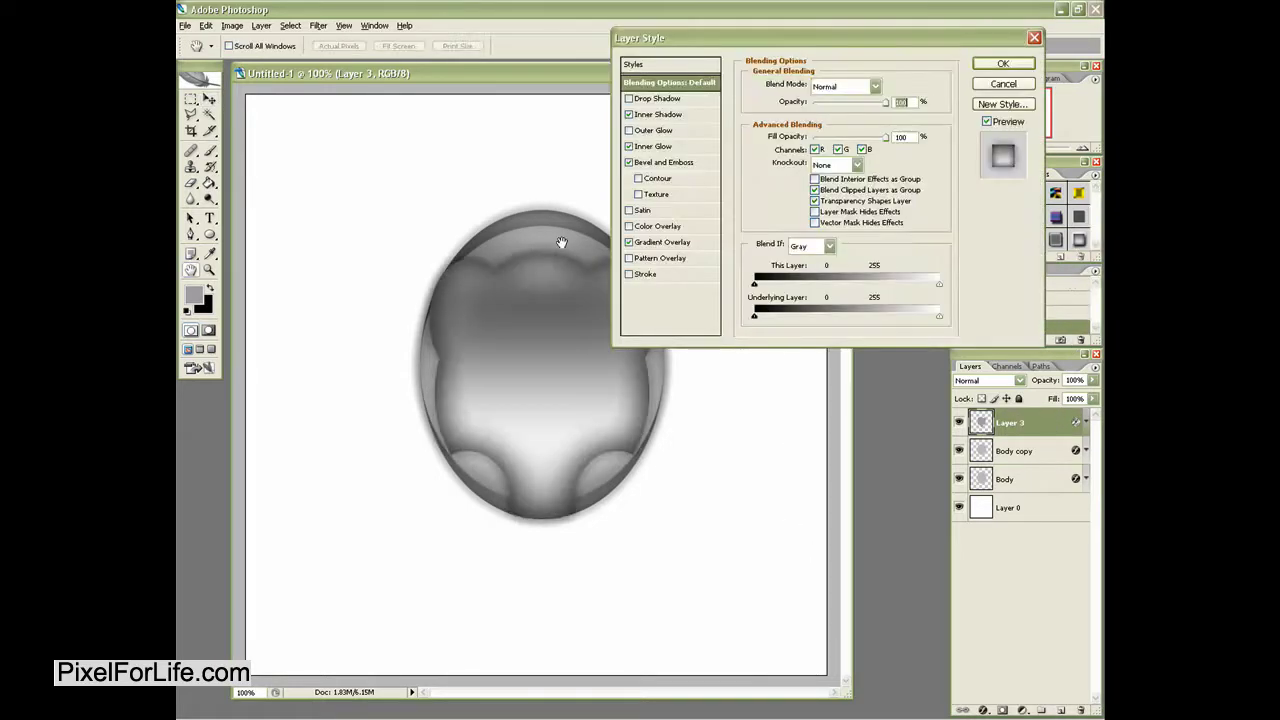
pyautogui.click(655, 115)
pyautogui.moveTo(848, 102); pyautogui.dragTo(825, 106)
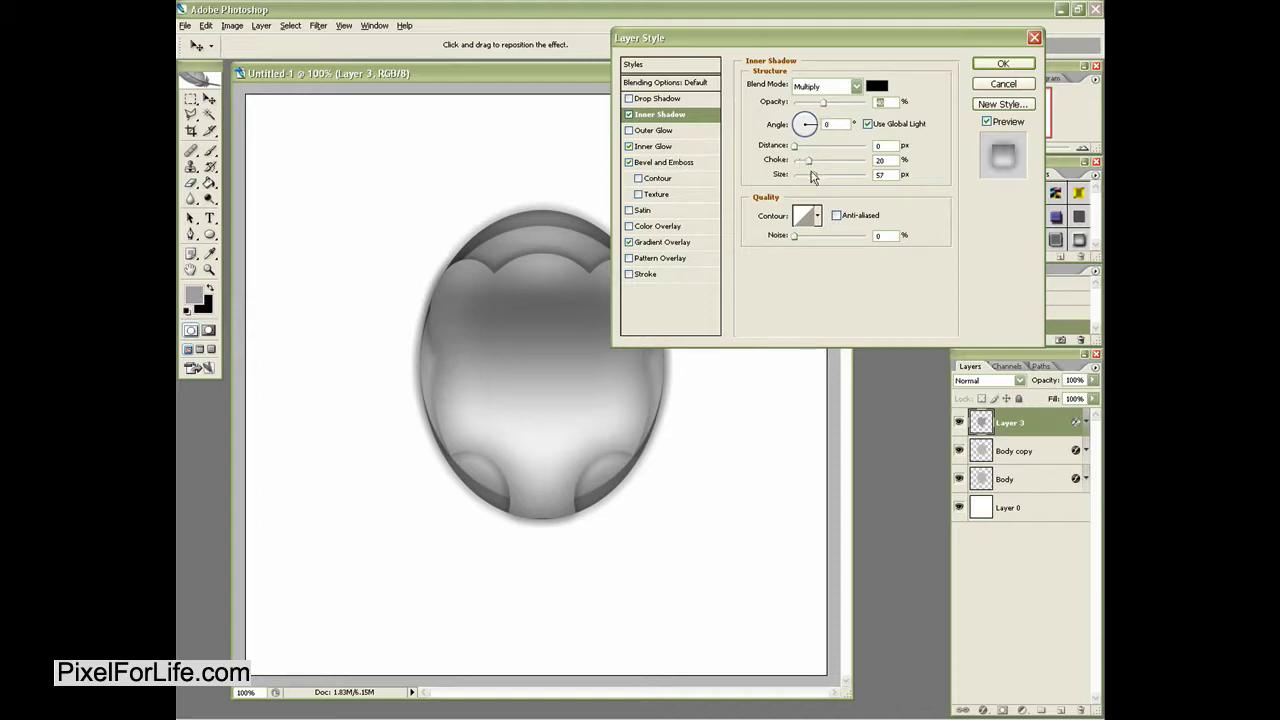
pyautogui.moveTo(811, 174); pyautogui.dragTo(801, 177)
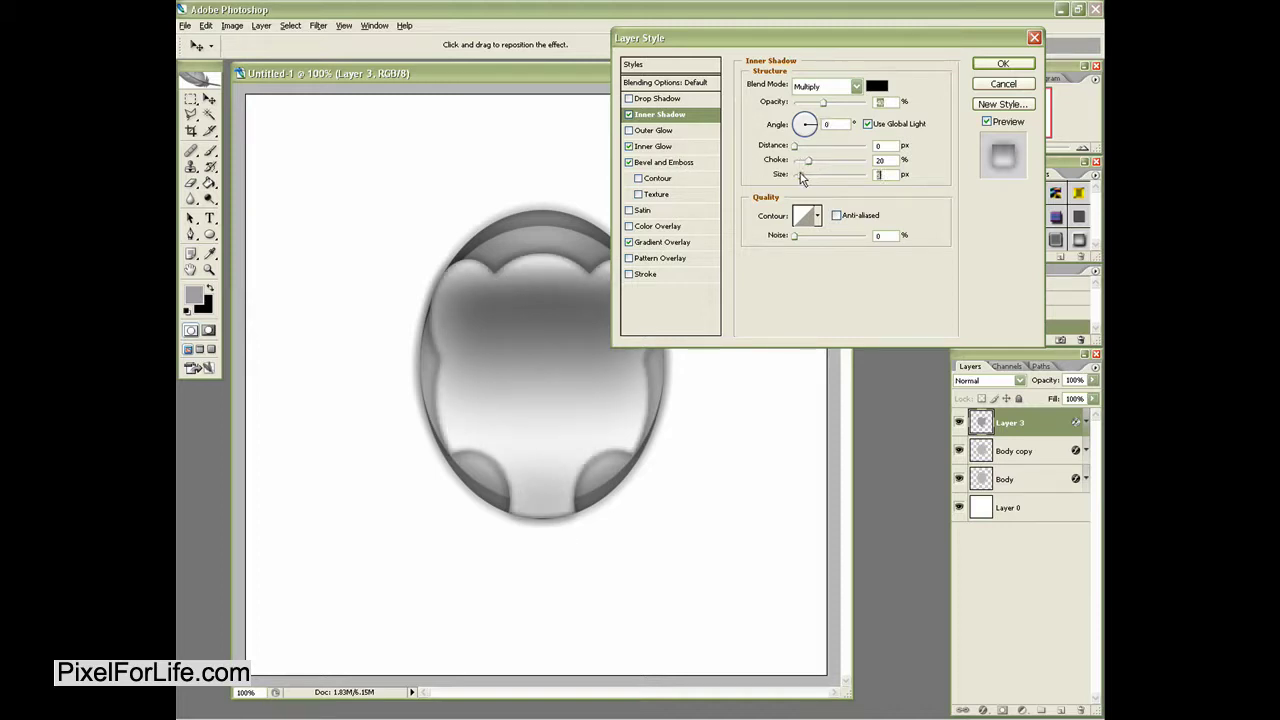
pyautogui.click(1003, 63)
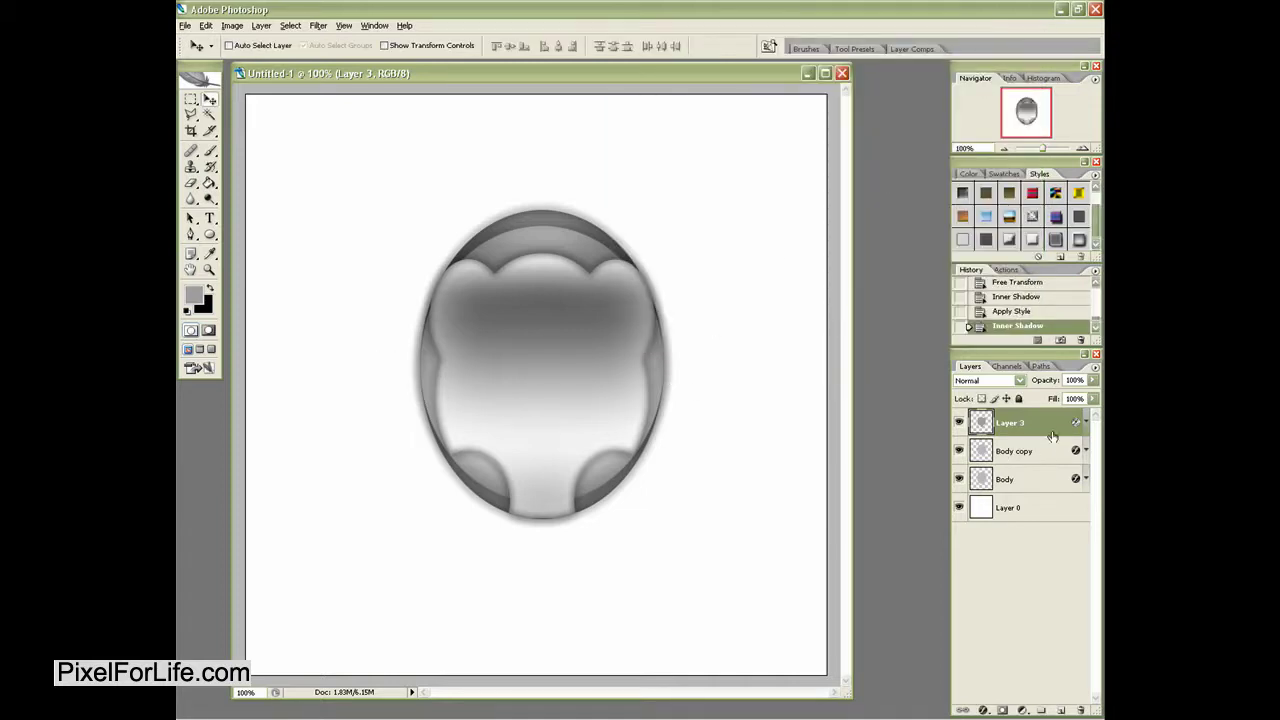
# - Expand and collapse the effects lists of Layer 3, Body copy and Body
pyautogui.click(1086, 423)
pyautogui.click(1087, 423)
pyautogui.click(1087, 451)
pyautogui.click(1087, 451)
pyautogui.click(1087, 479)
pyautogui.click(1087, 479)
# - Rename the Body copy layer to Body_2 and Layer 3 to Face
pyautogui.doubleClick(1016, 451)
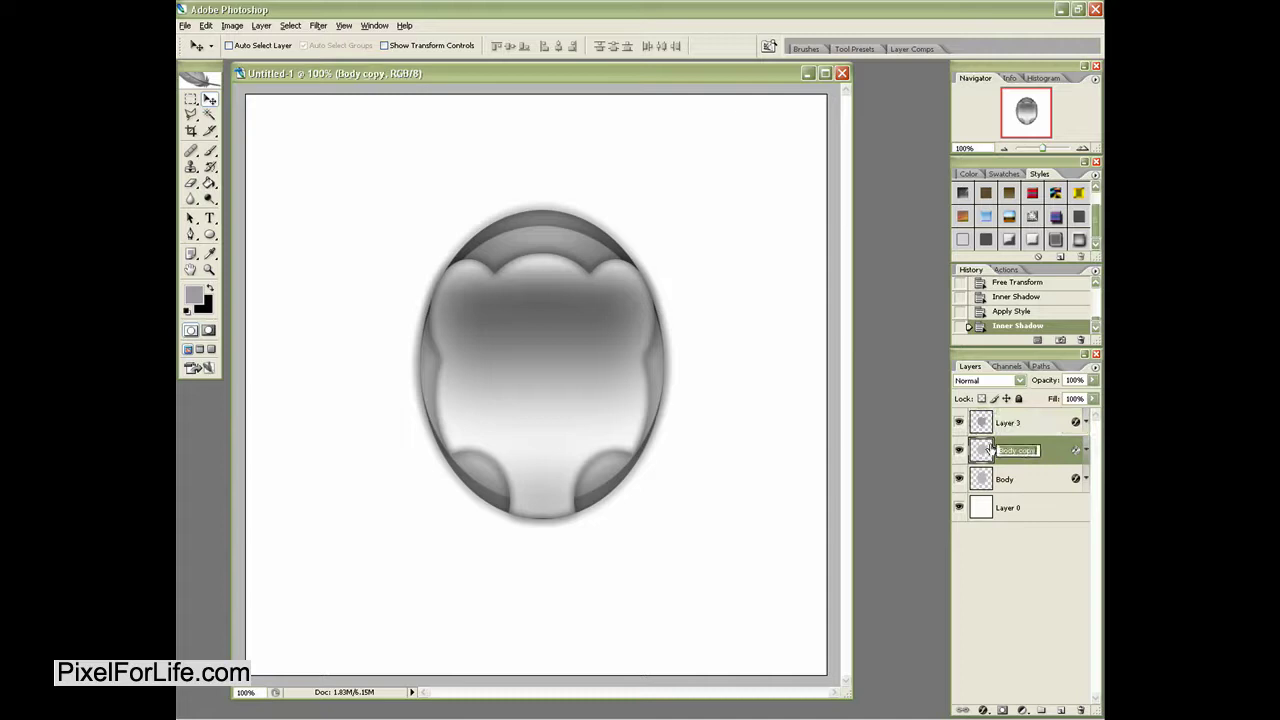
pyautogui.write('Body_forward2')
pyautogui.press('Return')
pyautogui.doubleClick(1008, 423)
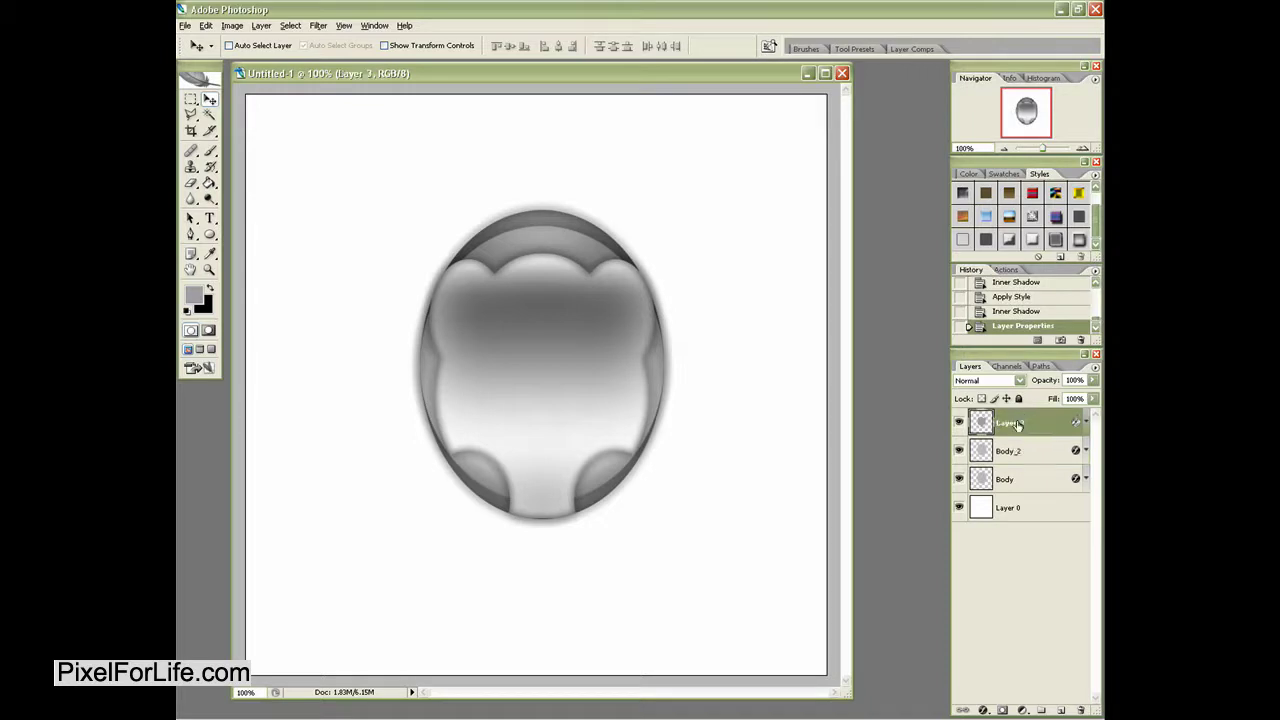
pyautogui.write('Face')
pyautogui.press('Return')
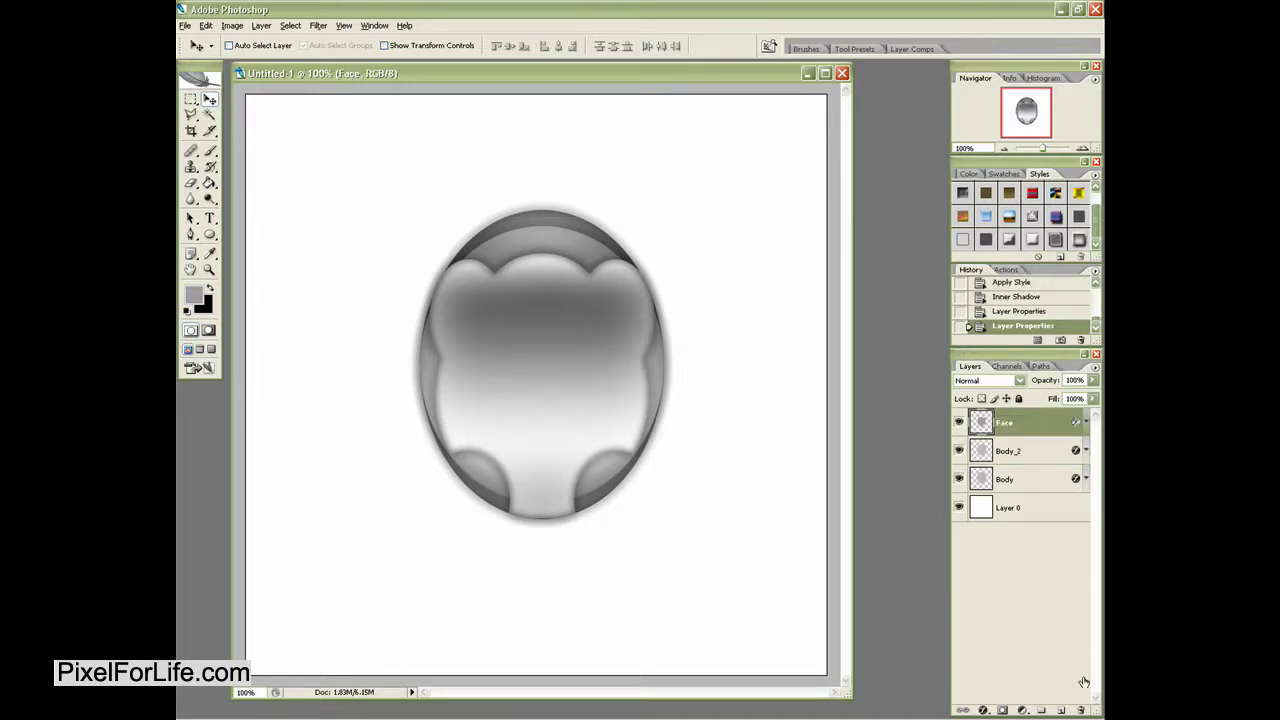
# - Switch to the Elliptical Marquee Tool and draw a trial oval selection on the face
pyautogui.click(190, 99)
pyautogui.click(262, 115)
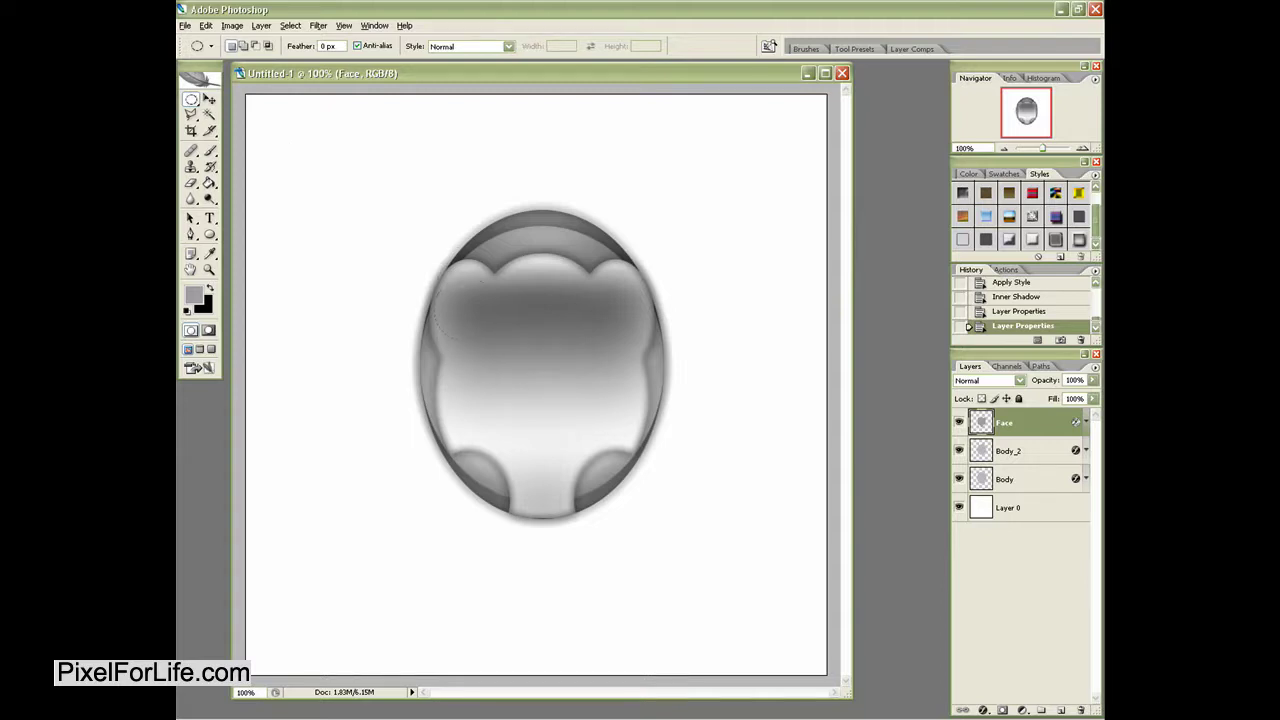
pyautogui.moveTo(500, 347); pyautogui.dragTo(474, 324)
pyautogui.click(474, 324)
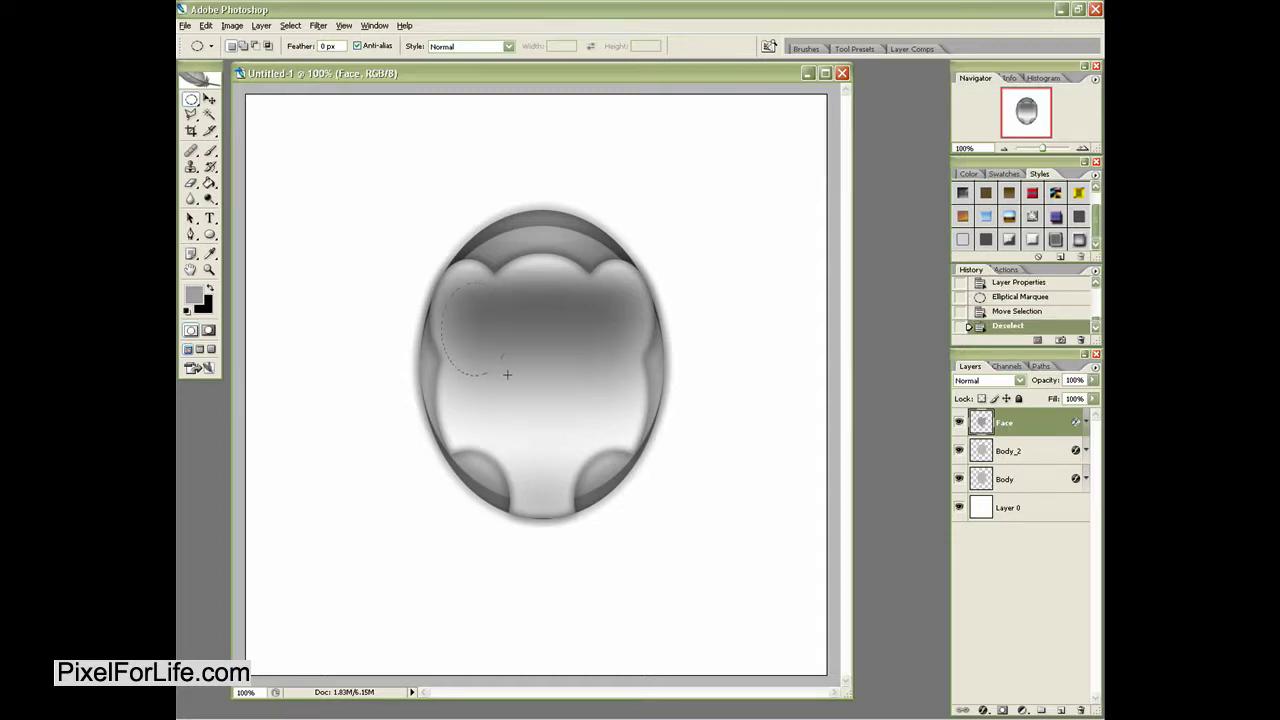
# - Delete an oval left-eye hole from Face, then a matching right-eye hole, and deselect
pyautogui.moveTo(507, 372); pyautogui.dragTo(482, 338)
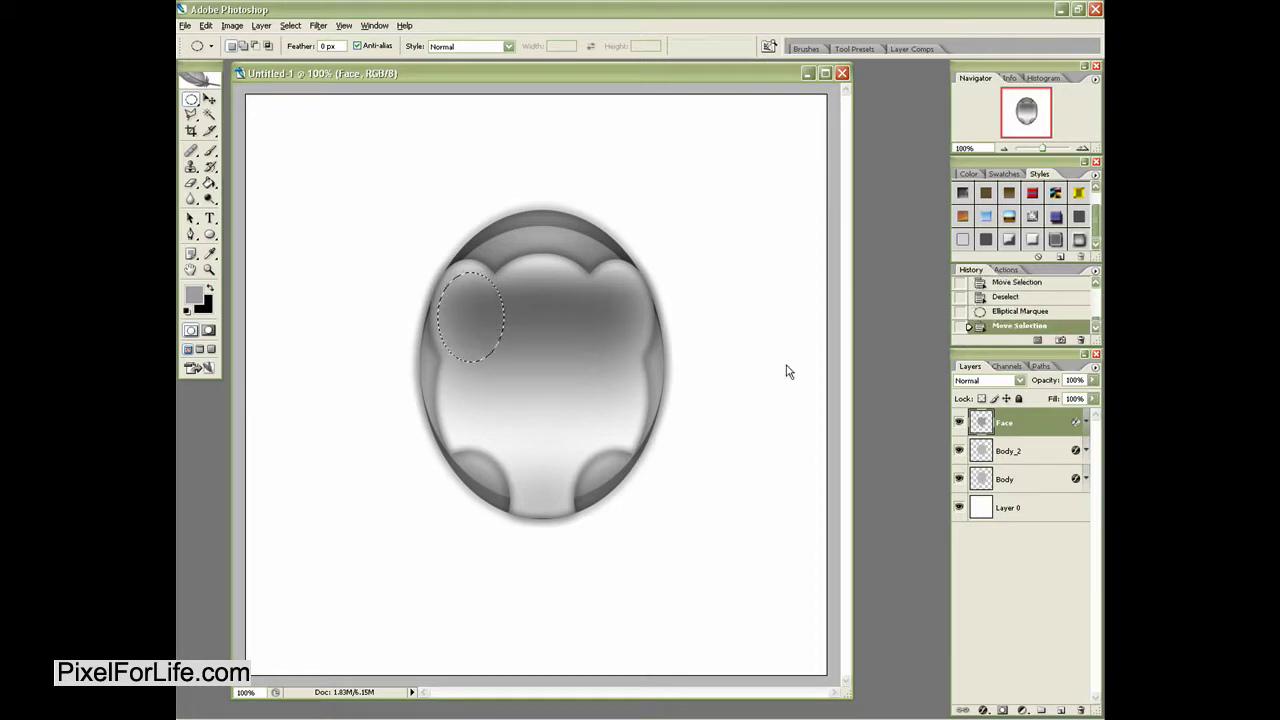
pyautogui.press('Delete')
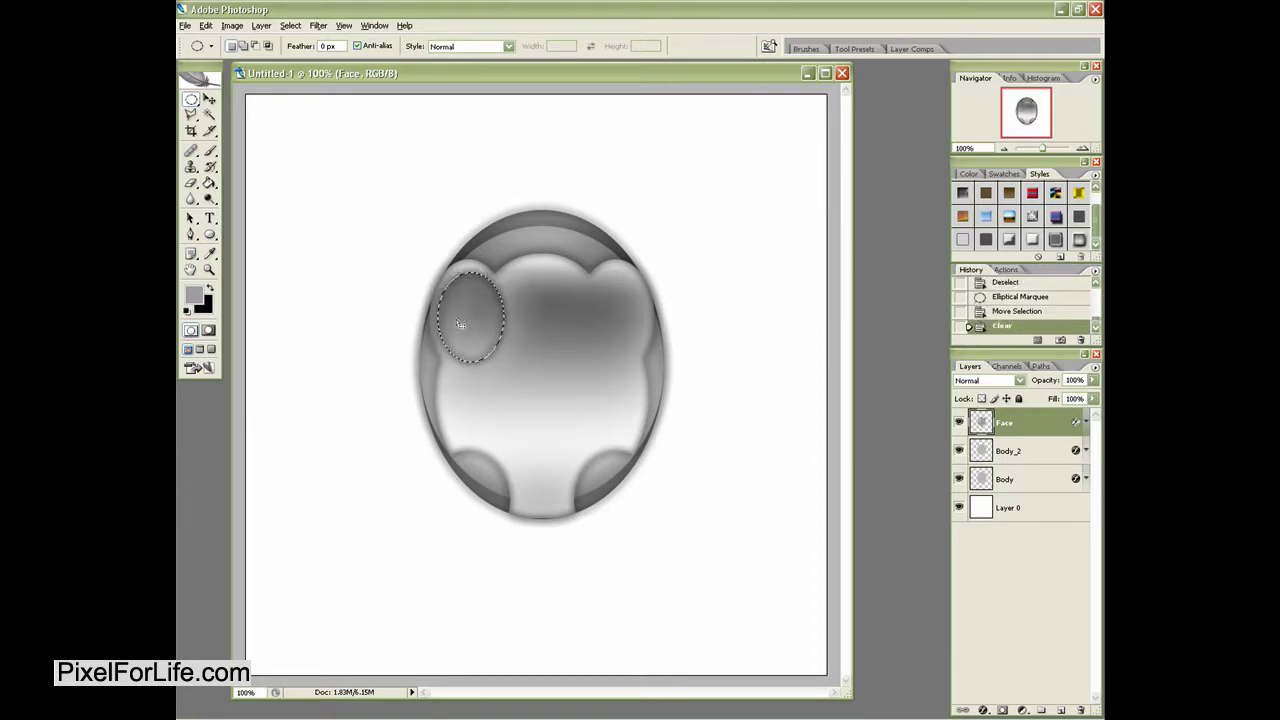
pyautogui.moveTo(470, 316); pyautogui.dragTo(598, 323)
pyautogui.press('Delete')
pyautogui.hotkey('ctrl', 'd')
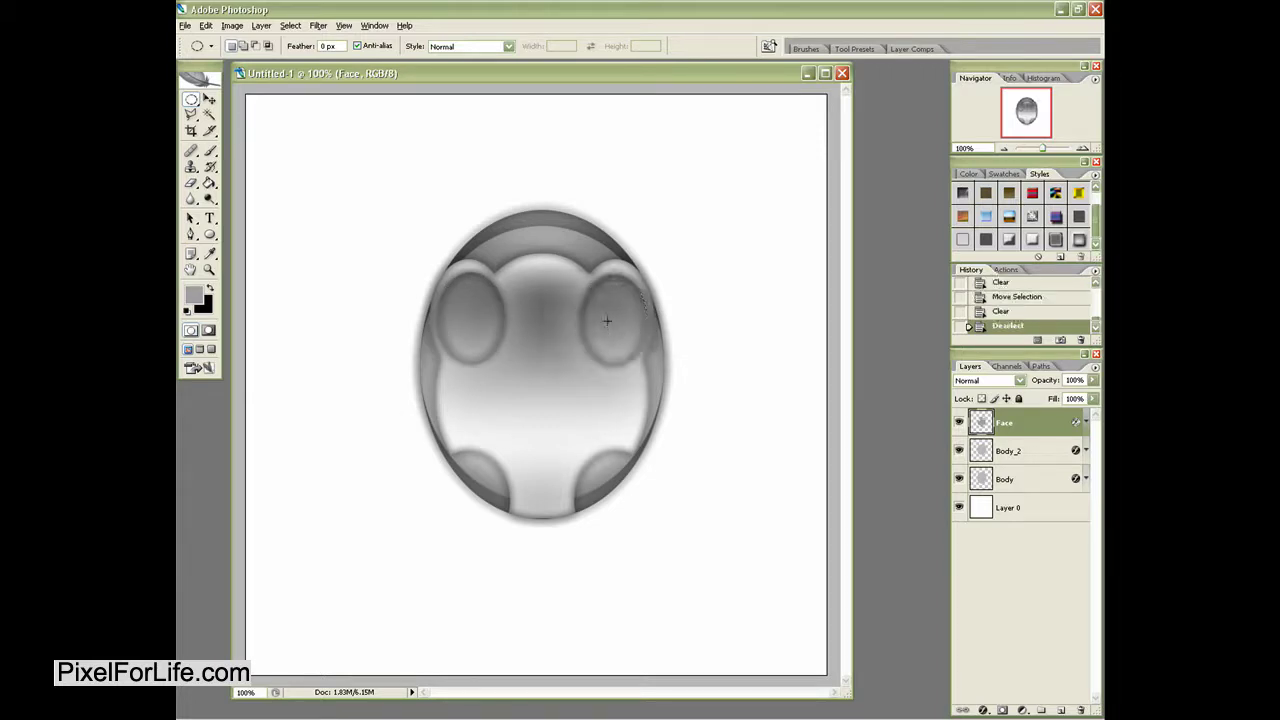
# - Add a new layer named Eye_fill beneath the Face layer
pyautogui.click(1063, 710)
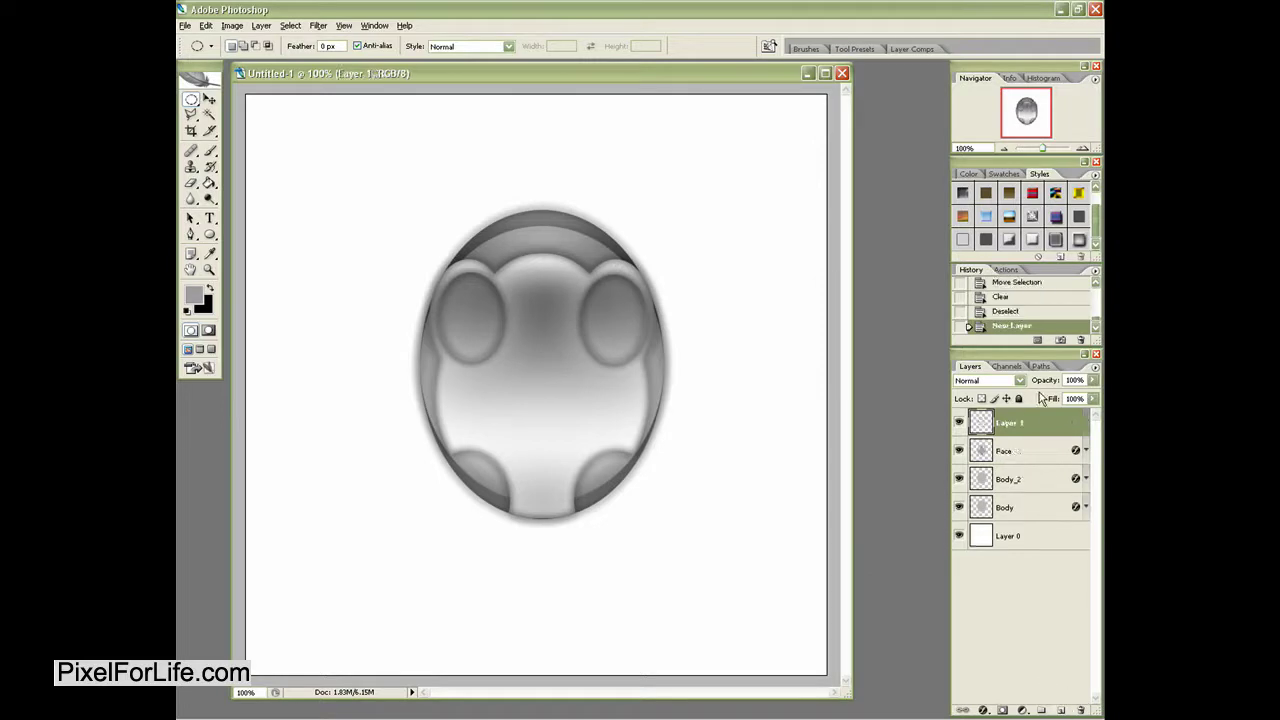
pyautogui.moveTo(1028, 421); pyautogui.dragTo(1024, 462)
pyautogui.doubleClick(1012, 451)
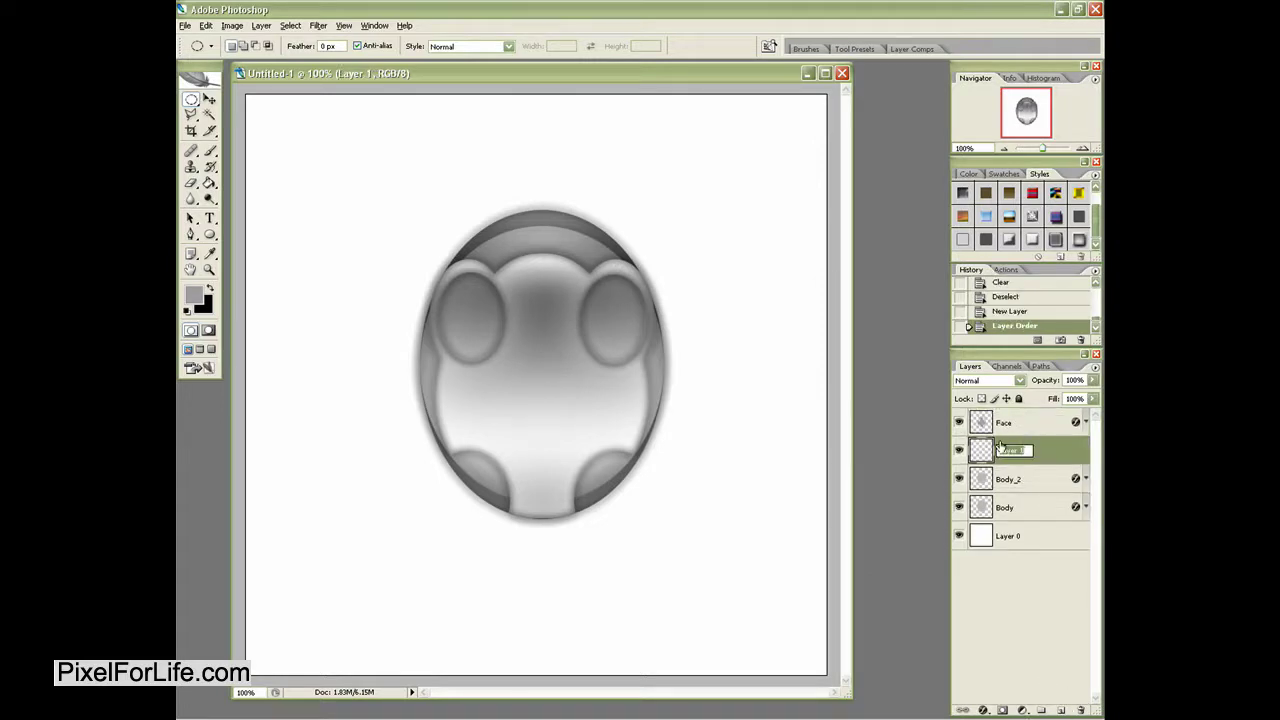
pyautogui.write('Eye_fill')
pyautogui.press('Return')
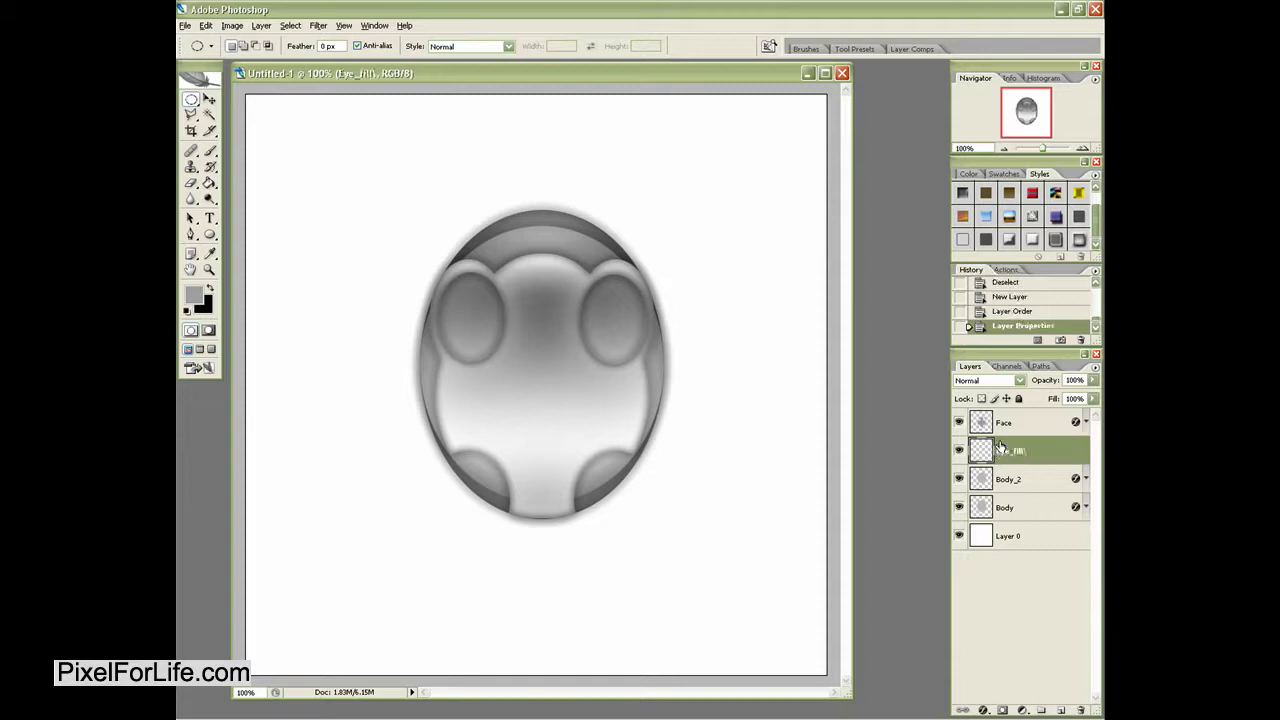
pyautogui.press('Return')
# - Select the left eye oval and set the foreground colour to bright green #84ff00
pyautogui.moveTo(491, 368); pyautogui.dragTo(507, 368)
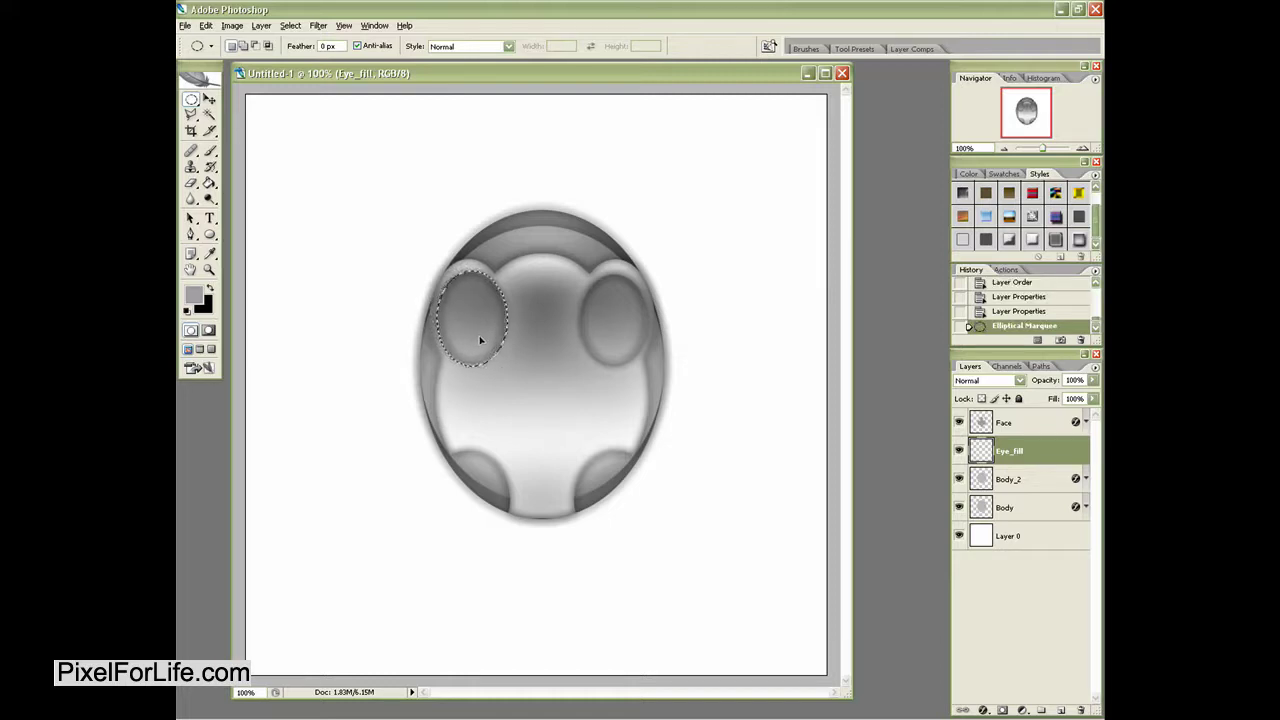
pyautogui.moveTo(471, 337); pyautogui.dragTo(477, 340)
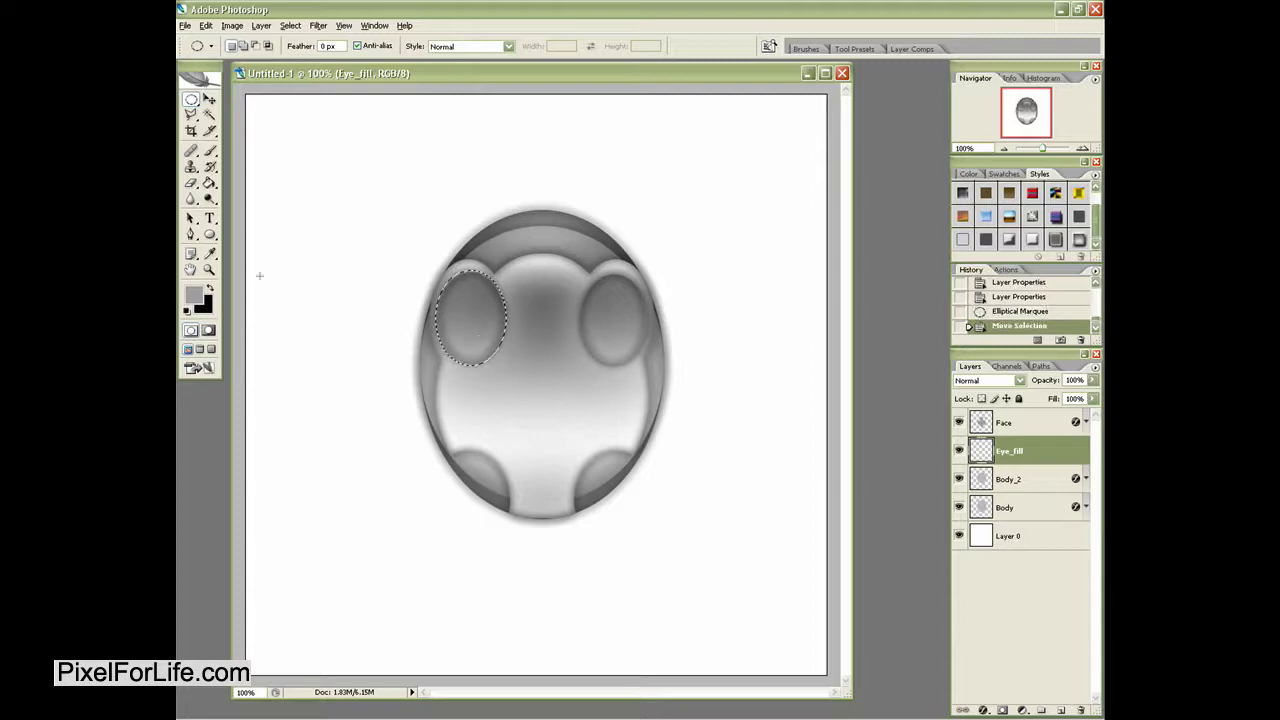
pyautogui.click(201, 297)
pyautogui.moveTo(700, 482); pyautogui.dragTo(714, 533)
pyautogui.click(675, 391)
pyautogui.click(815, 382)
# - Paint Bucket fill both eye ovals with green, deselect, and hide Eye_fill to compare
pyautogui.press('g')
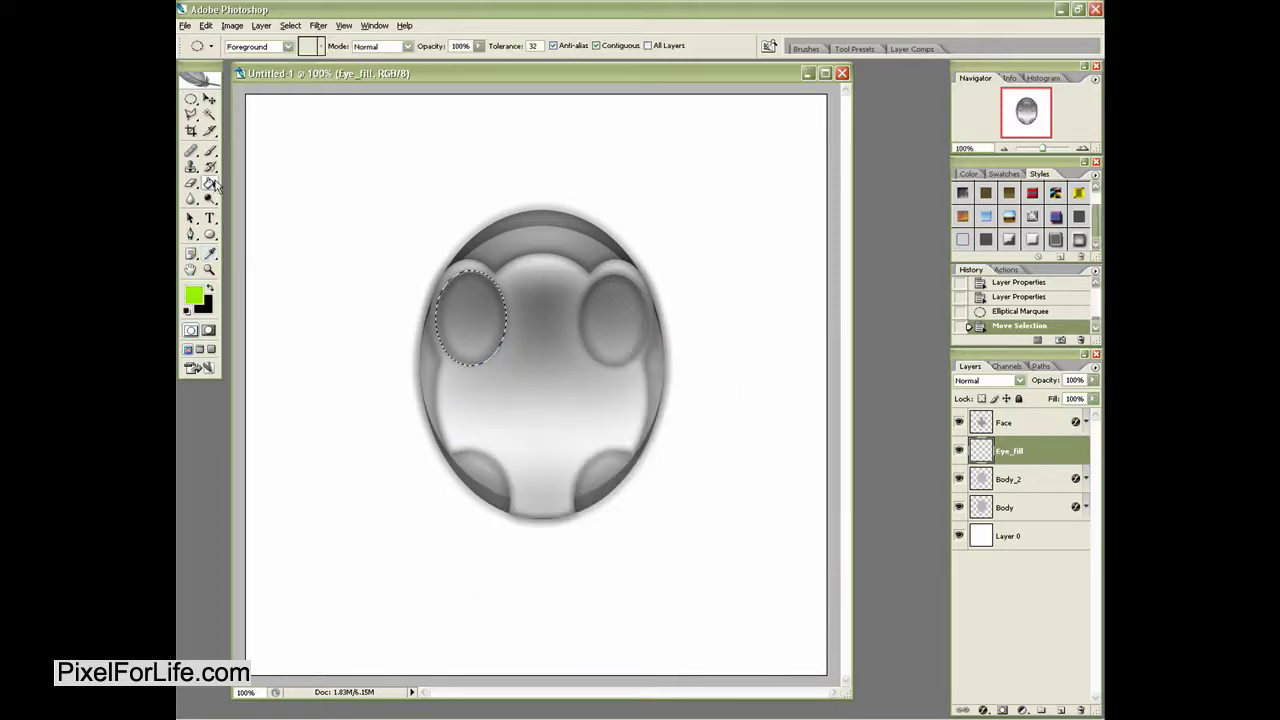
pyautogui.click(469, 306)
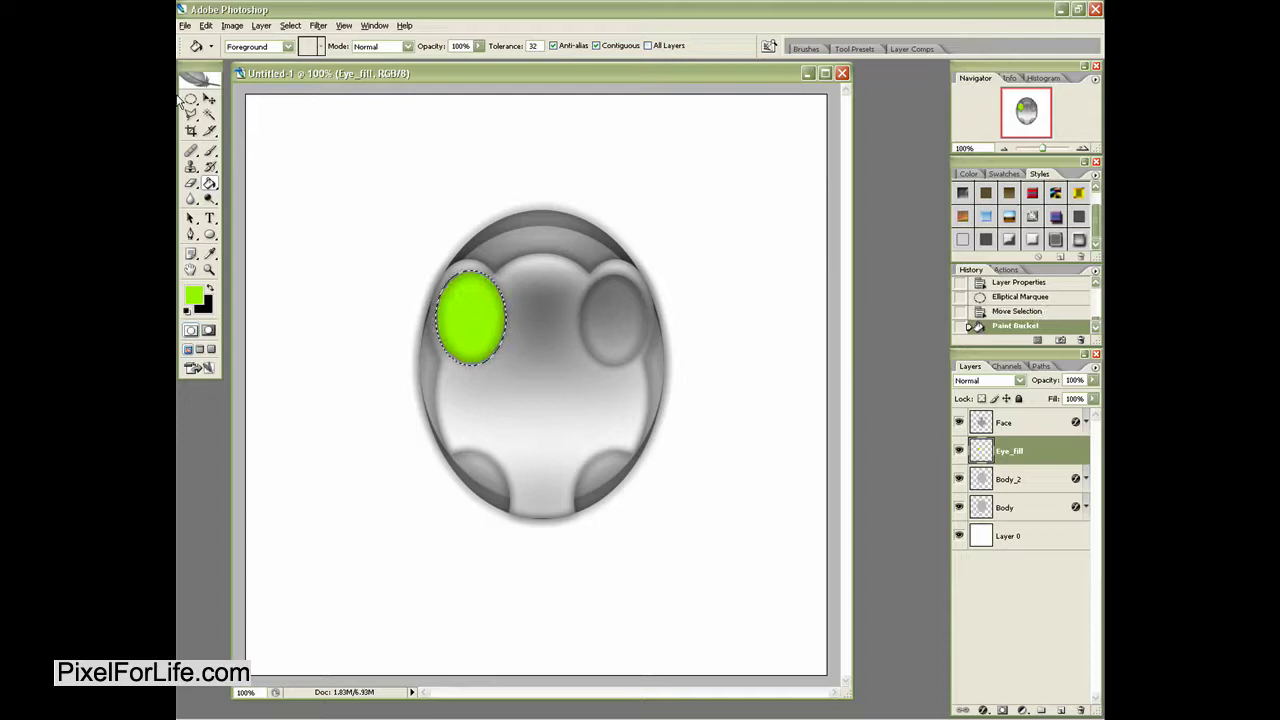
pyautogui.press('m')
pyautogui.moveTo(472, 325); pyautogui.dragTo(612, 323)
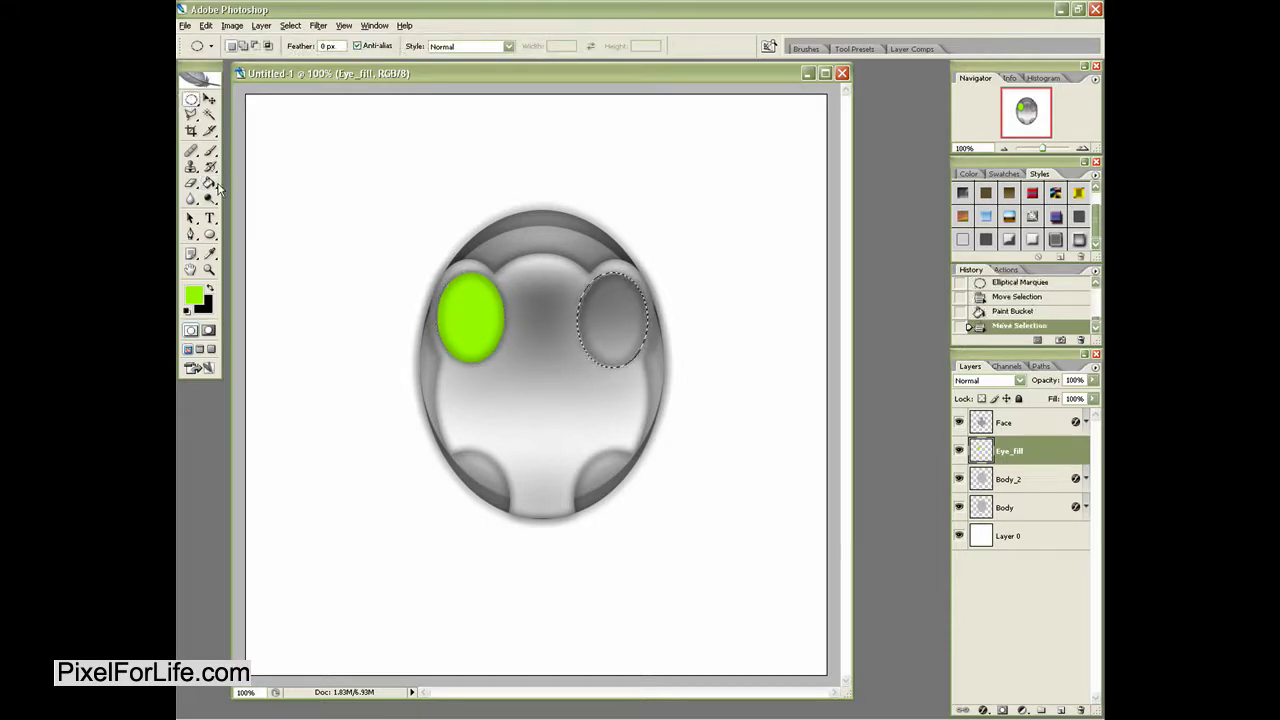
pyautogui.press('g')
pyautogui.click(618, 322)
pyautogui.hotkey('ctrl', 'd')
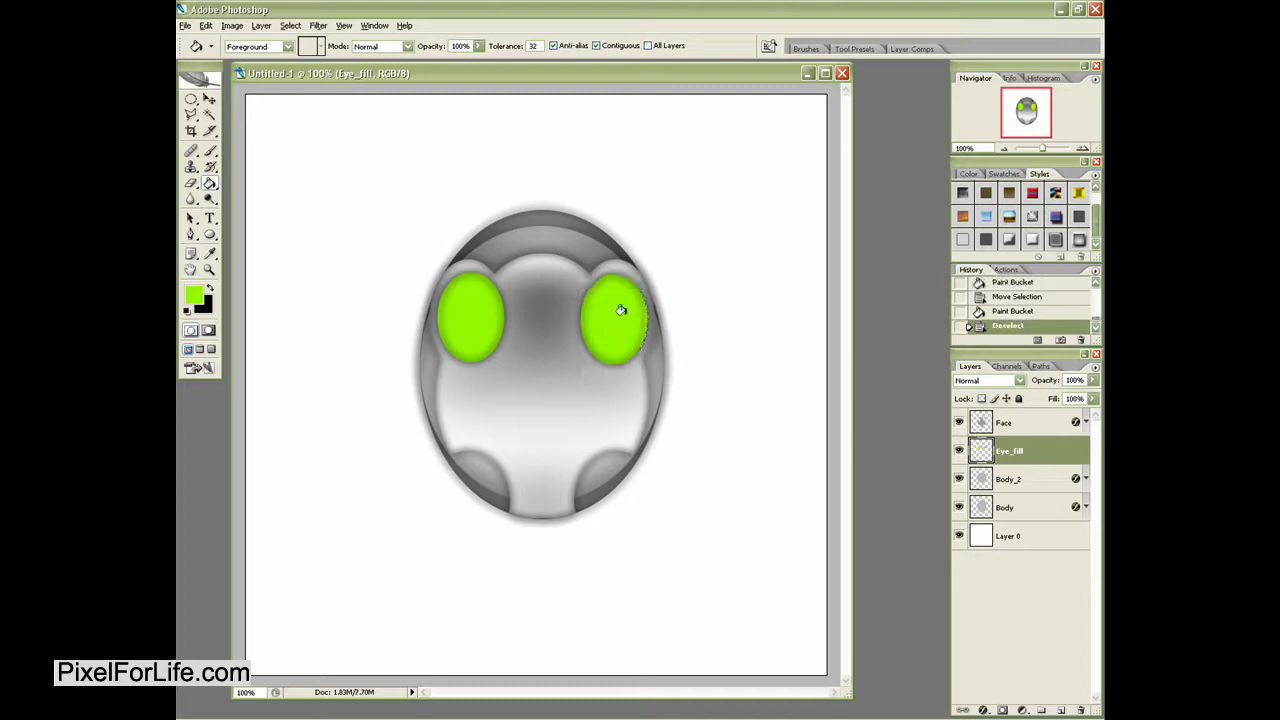
pyautogui.click(958, 450)
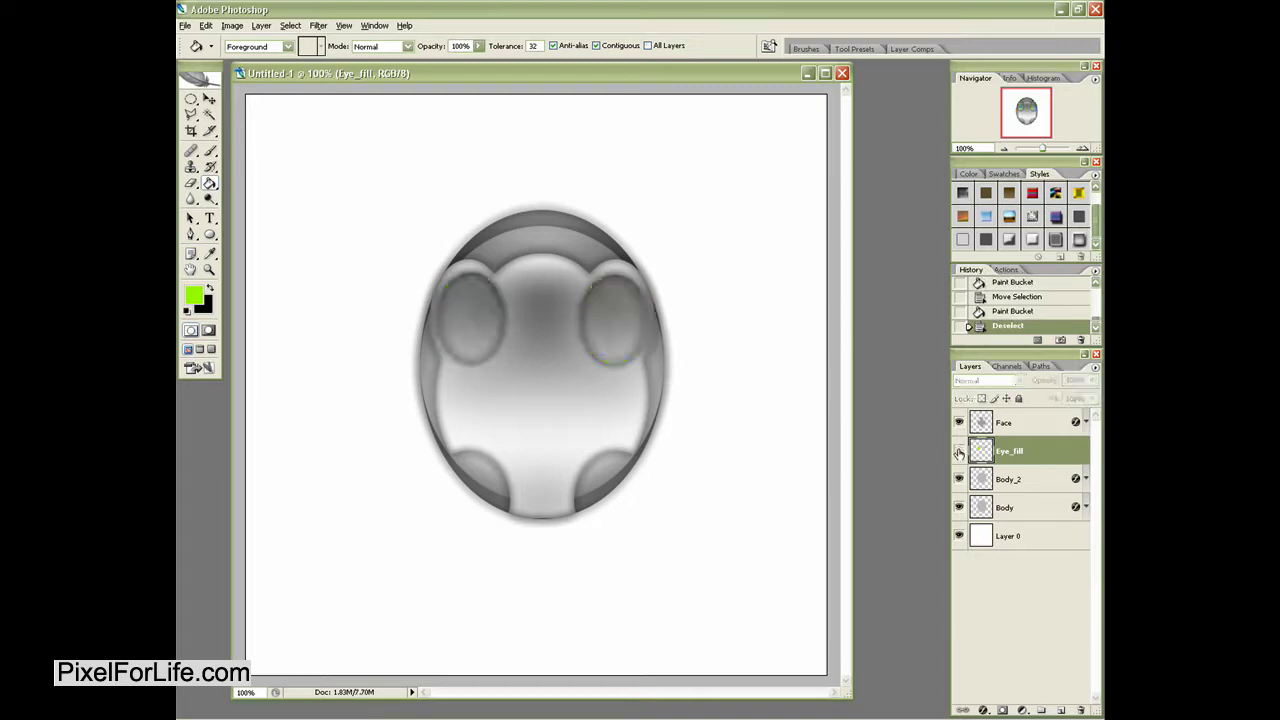
pyautogui.click(958, 450)
pyautogui.click(1005, 423)
pyautogui.click(1083, 424)
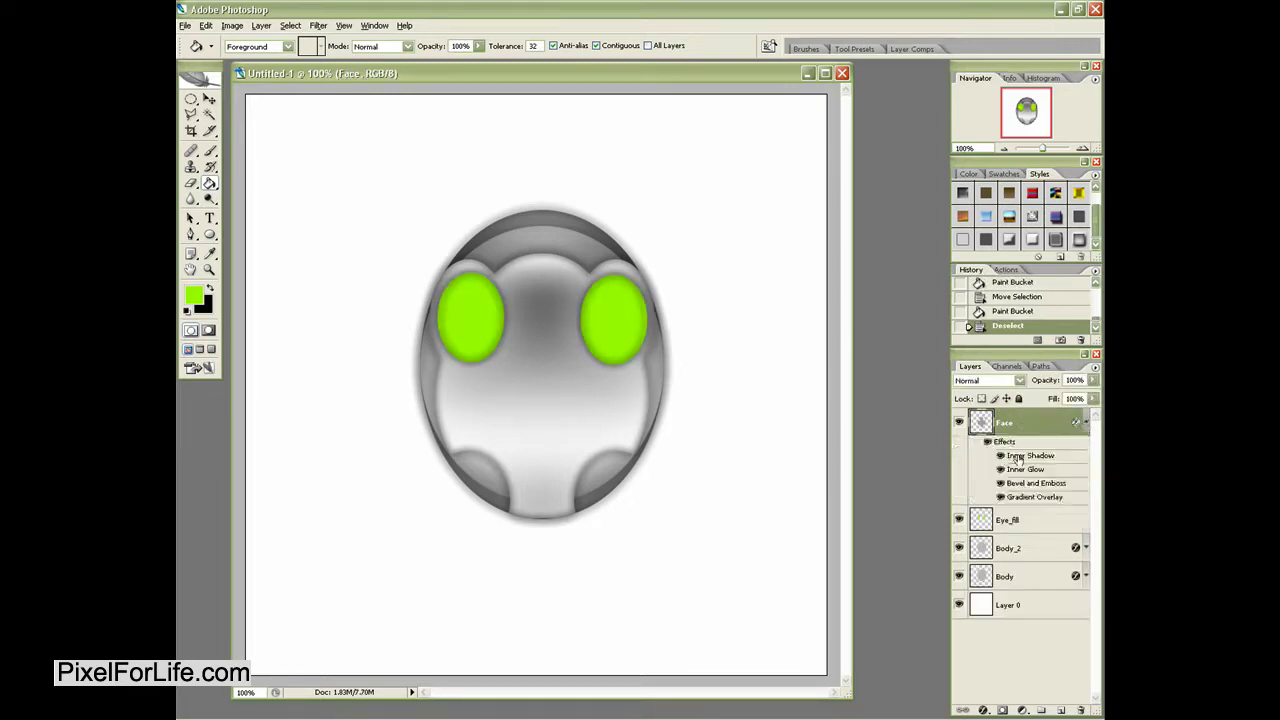
pyautogui.click(999, 457)
pyautogui.click(999, 458)
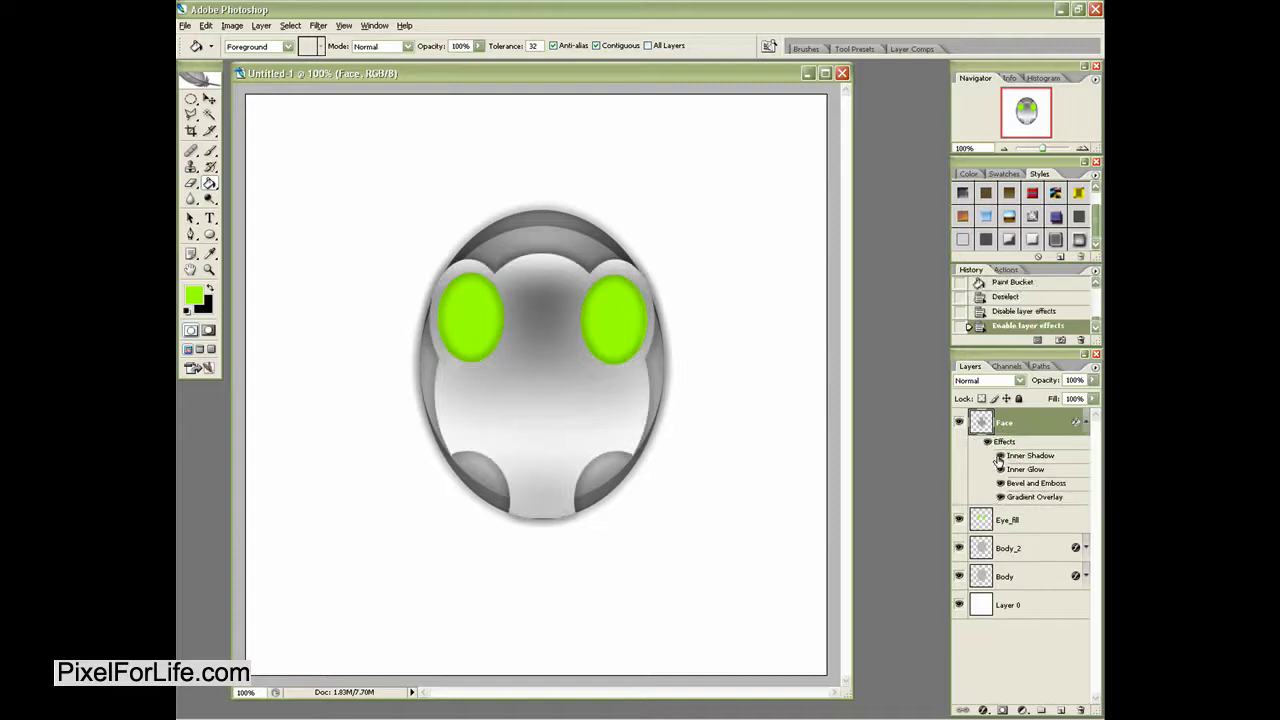
pyautogui.click(1000, 470)
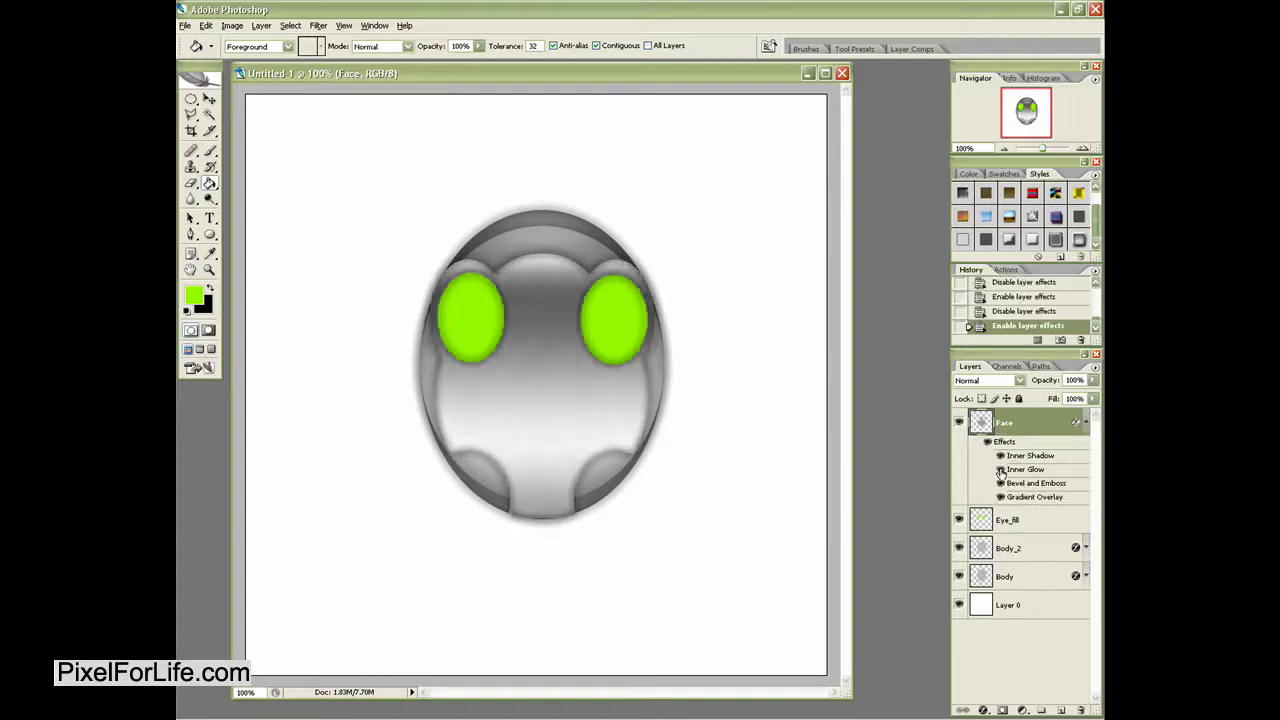
pyautogui.click(1000, 470)
pyautogui.click(1001, 484)
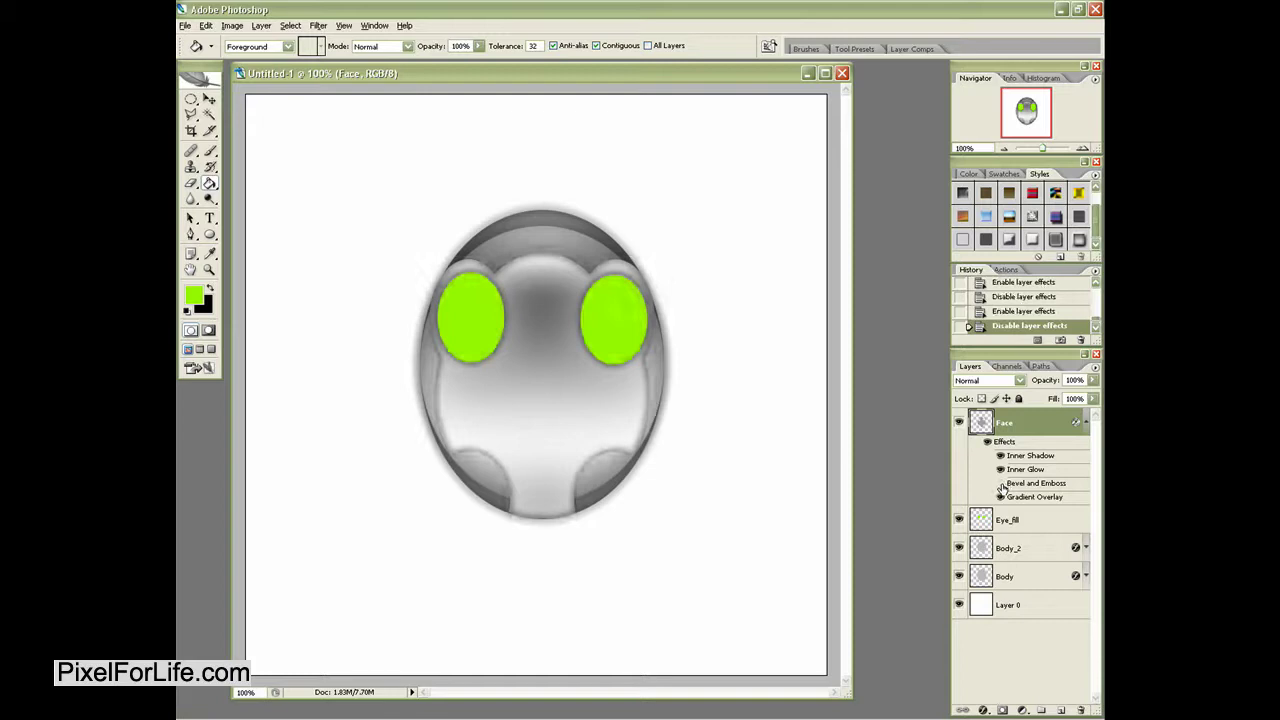
pyautogui.click(1001, 484)
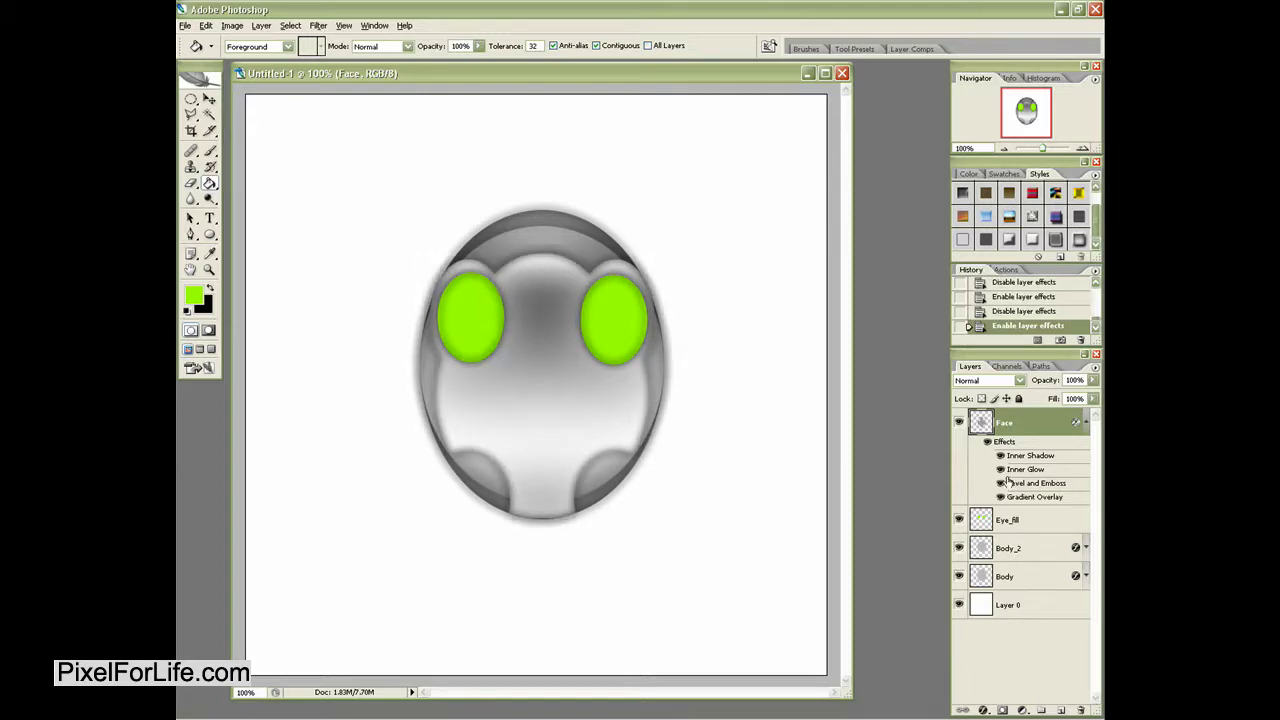
pyautogui.click(1088, 422)
# - Add a Smooth Inner Bevel of 21 px to Eye_fill with the top-right gloss contour
pyautogui.doubleClick(1058, 452)
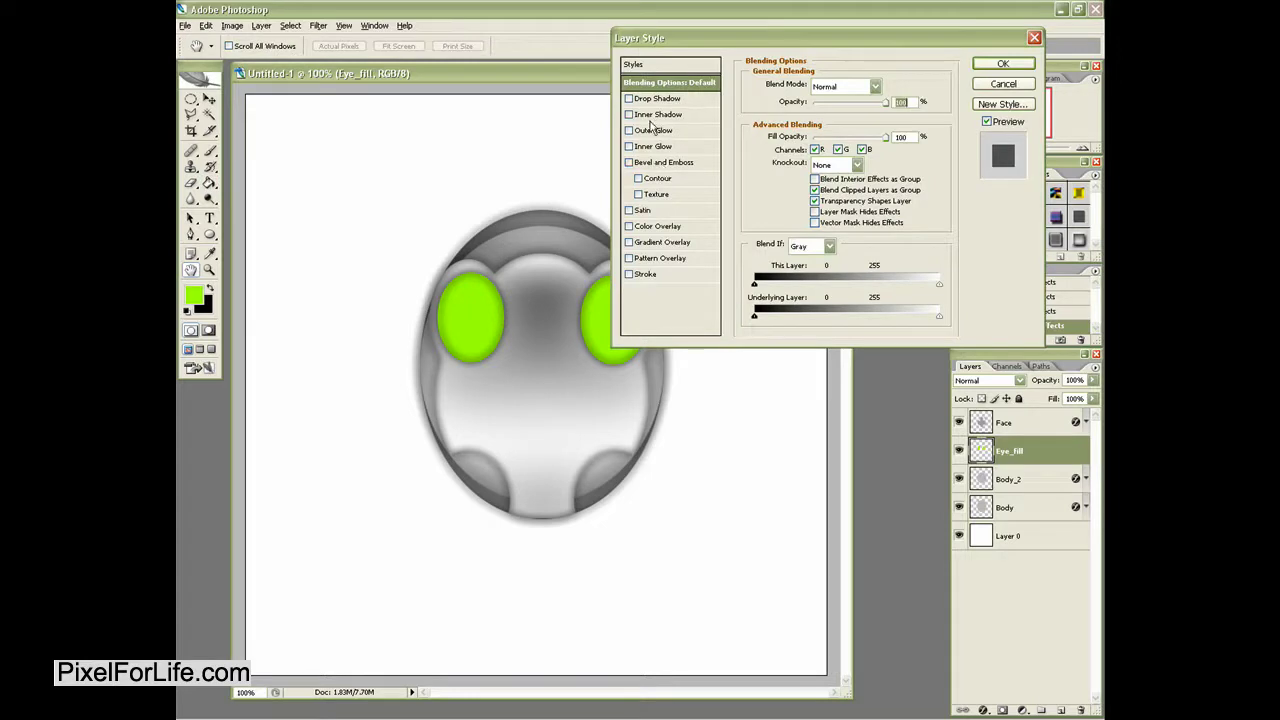
pyautogui.click(656, 164)
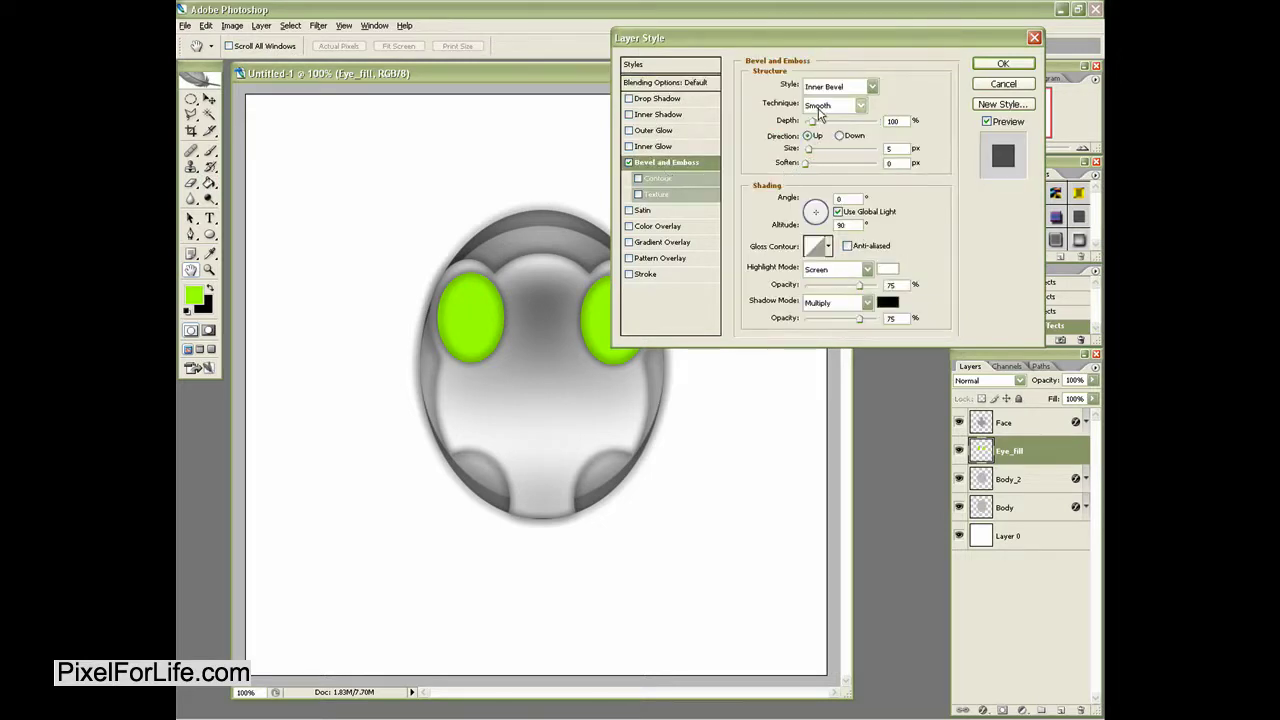
pyautogui.moveTo(807, 149); pyautogui.dragTo(817, 153)
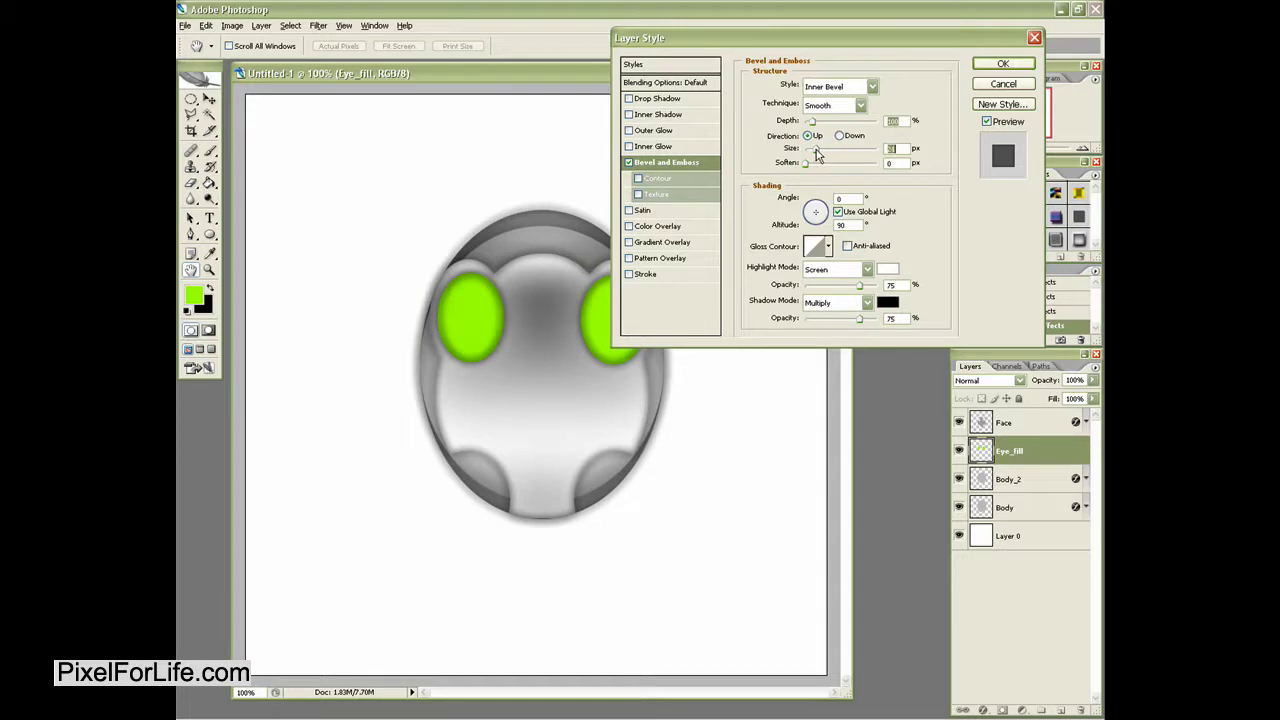
pyautogui.click(829, 246)
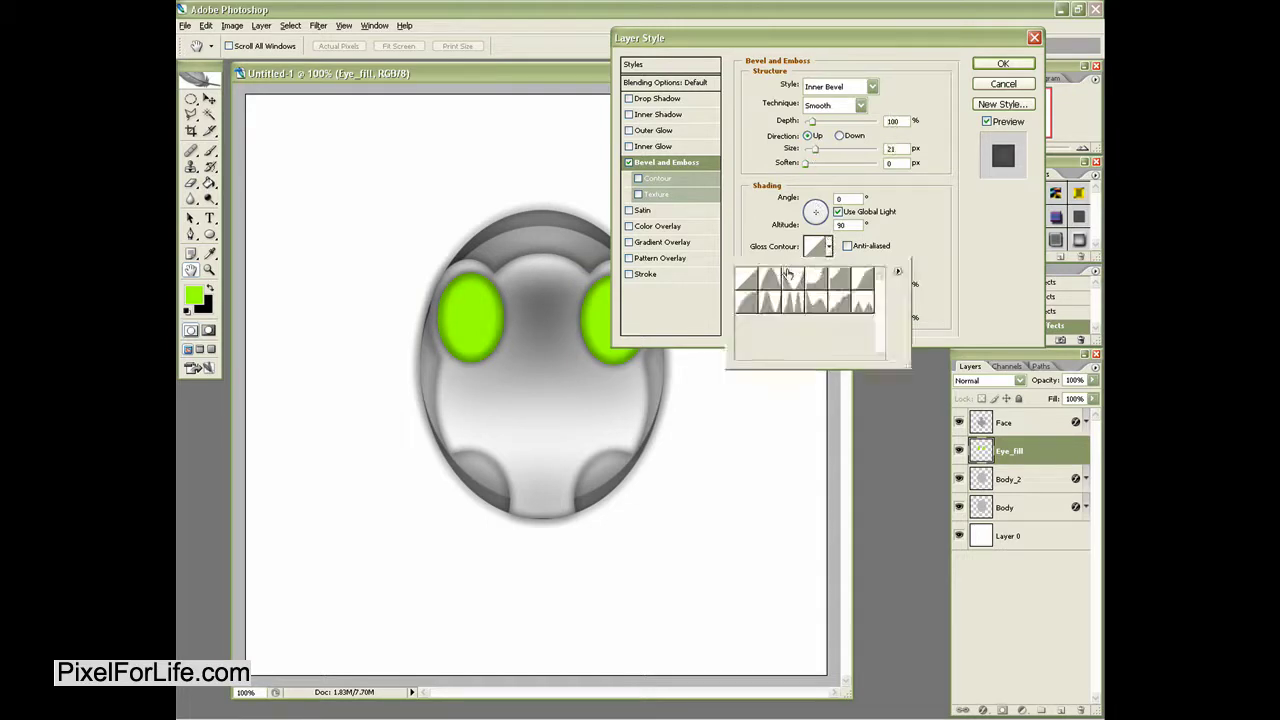
pyautogui.click(770, 277)
pyautogui.click(792, 277)
pyautogui.click(770, 302)
pyautogui.click(793, 302)
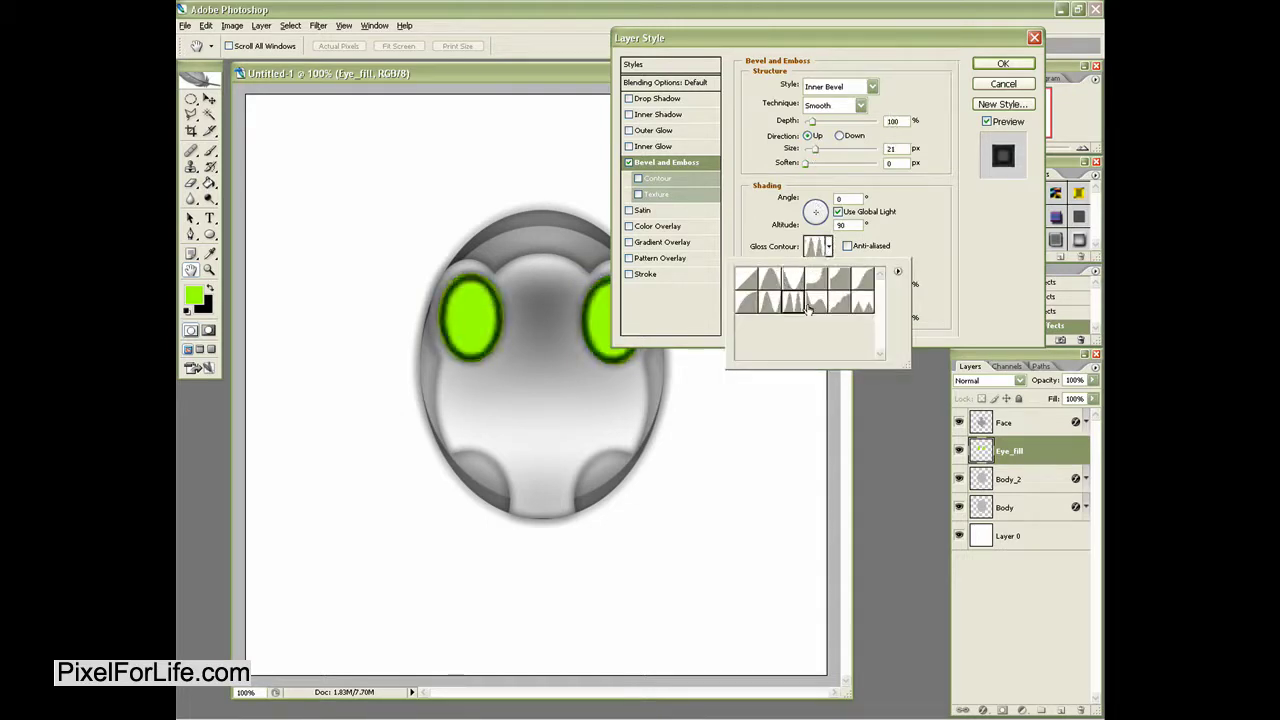
pyautogui.click(816, 302)
pyautogui.click(839, 277)
pyautogui.click(862, 280)
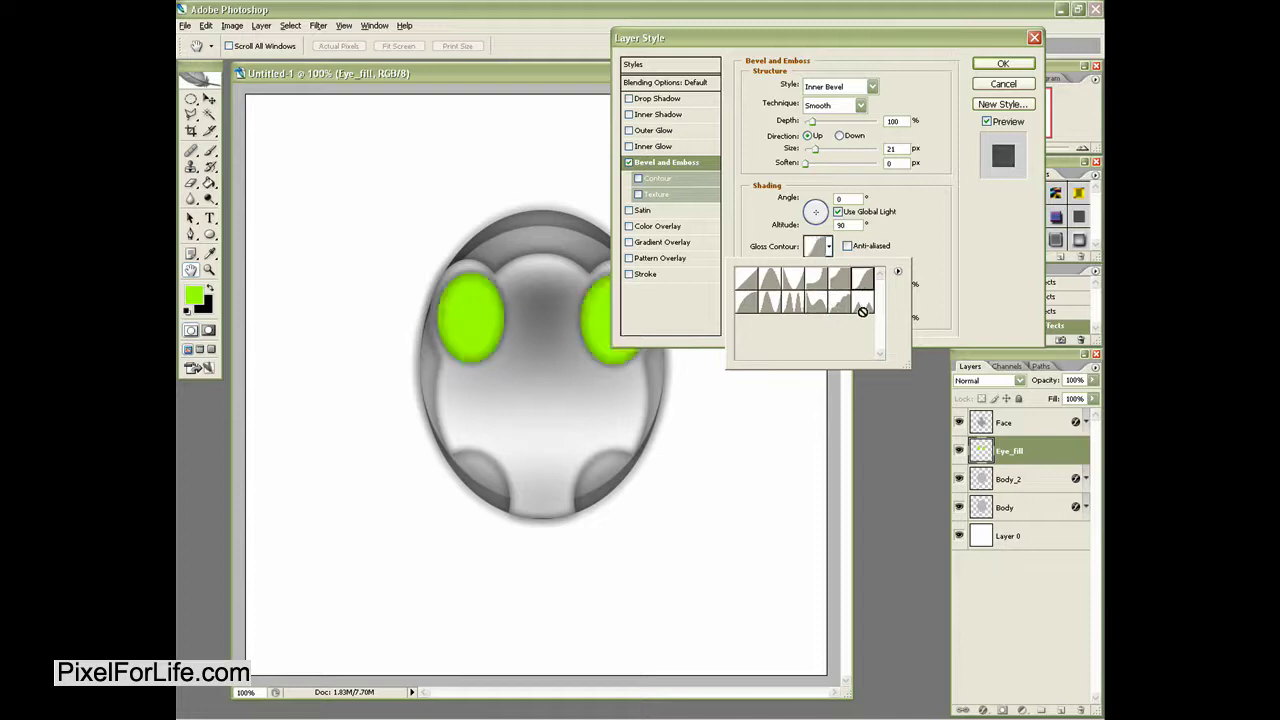
pyautogui.click(862, 302)
pyautogui.click(862, 279)
# - Enable the bevel's Contour sub-option at 50% range, trying several contour presets
pyautogui.click(655, 184)
pyautogui.click(808, 91)
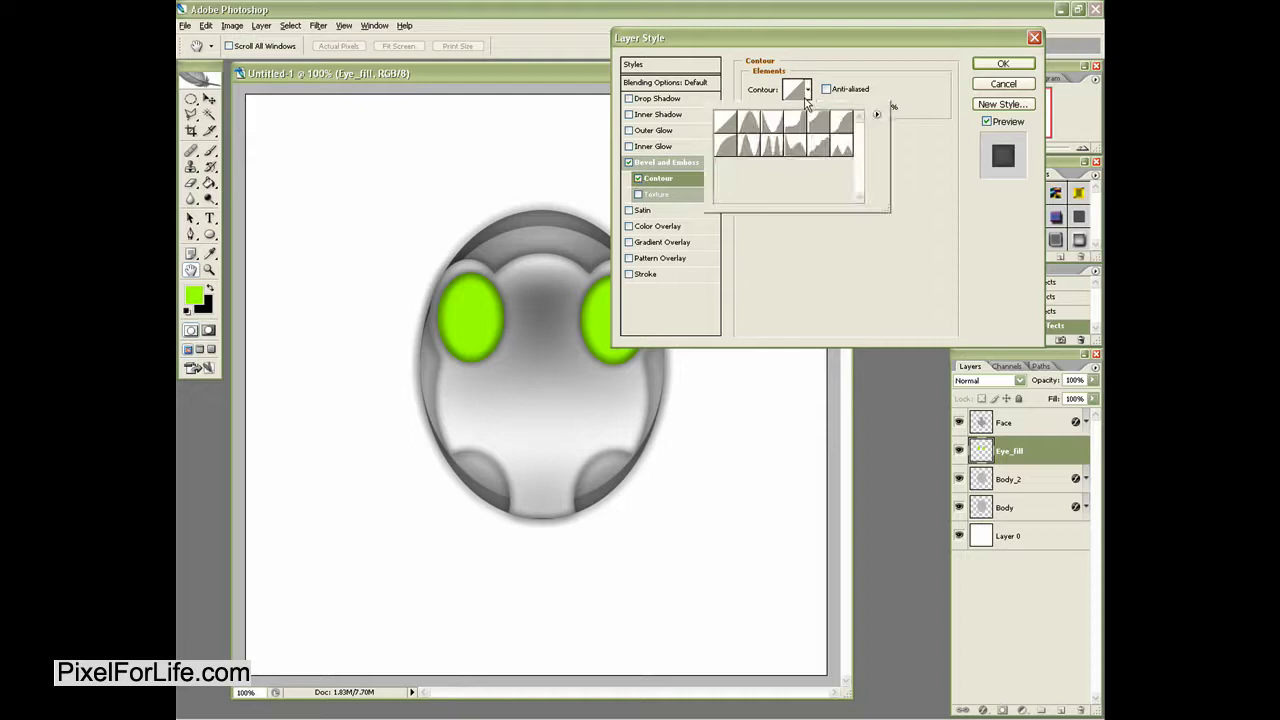
pyautogui.click(770, 123)
pyautogui.click(769, 146)
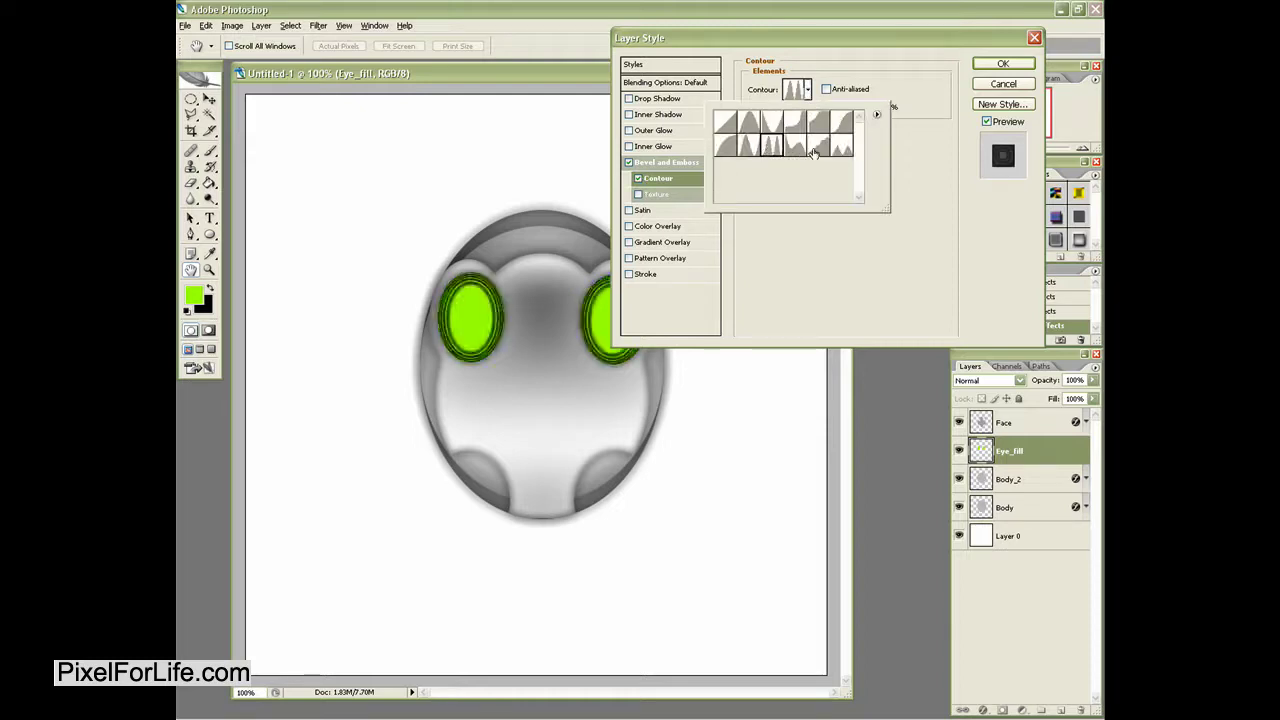
pyautogui.click(816, 148)
pyautogui.click(840, 151)
pyautogui.click(840, 130)
pyautogui.click(801, 153)
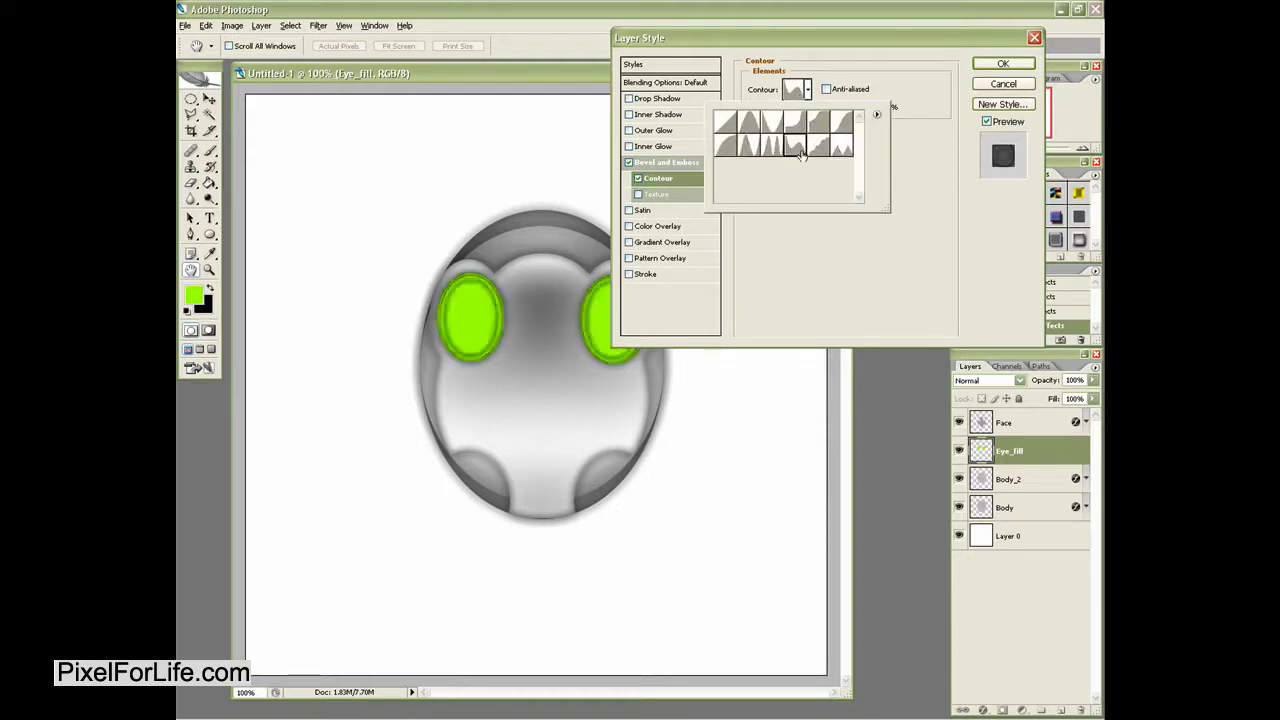
pyautogui.click(726, 147)
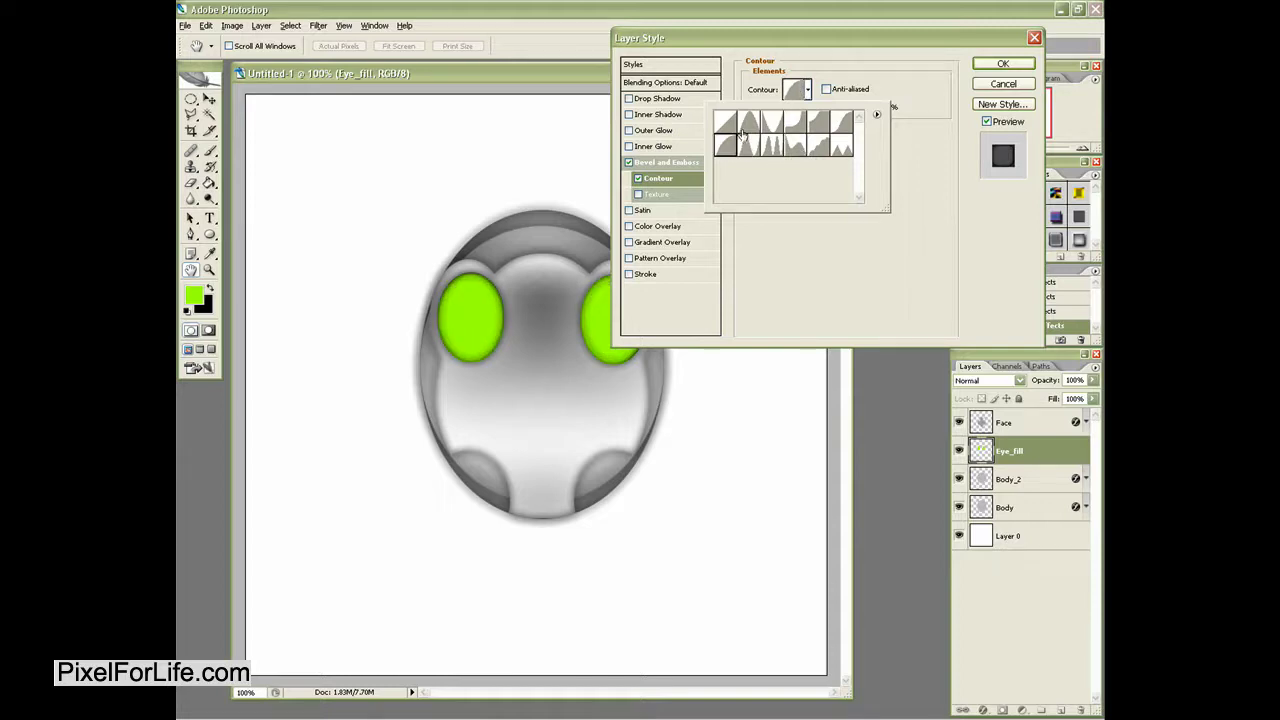
pyautogui.click(747, 122)
pyautogui.click(638, 179)
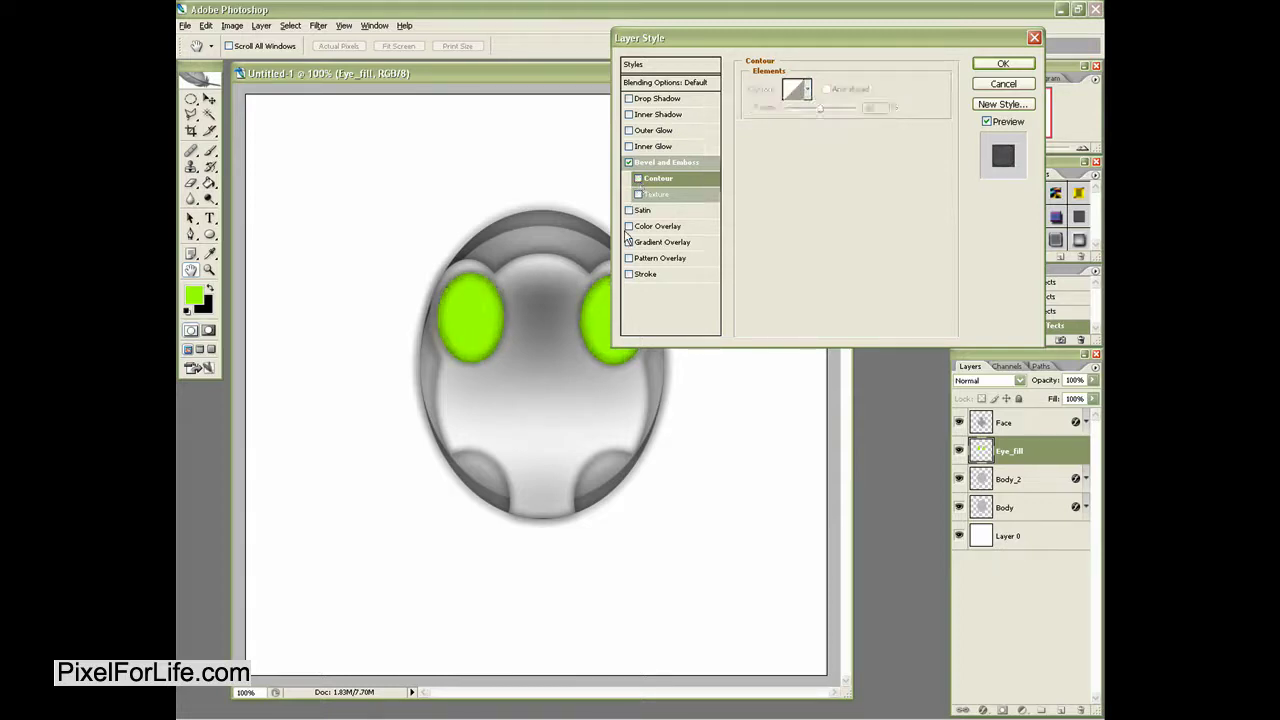
pyautogui.click(638, 178)
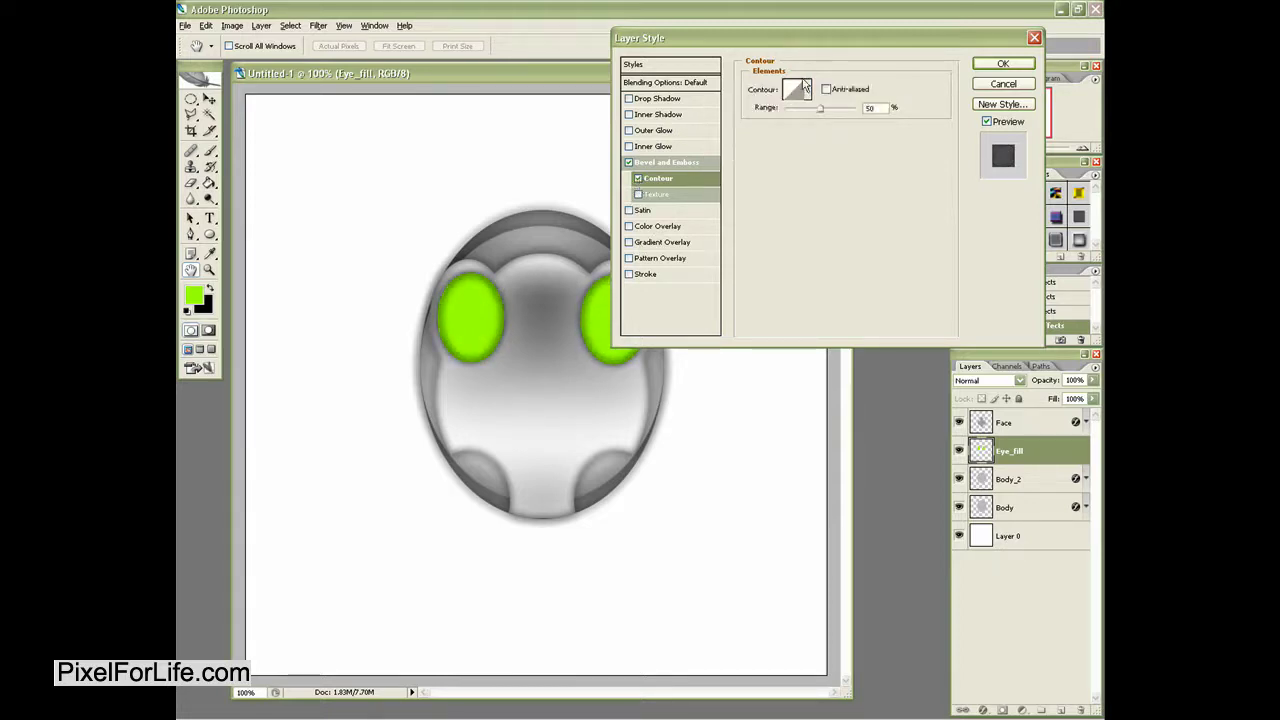
# - Add a black Multiply Satin effect to the eyes at 11% opacity
pyautogui.click(645, 211)
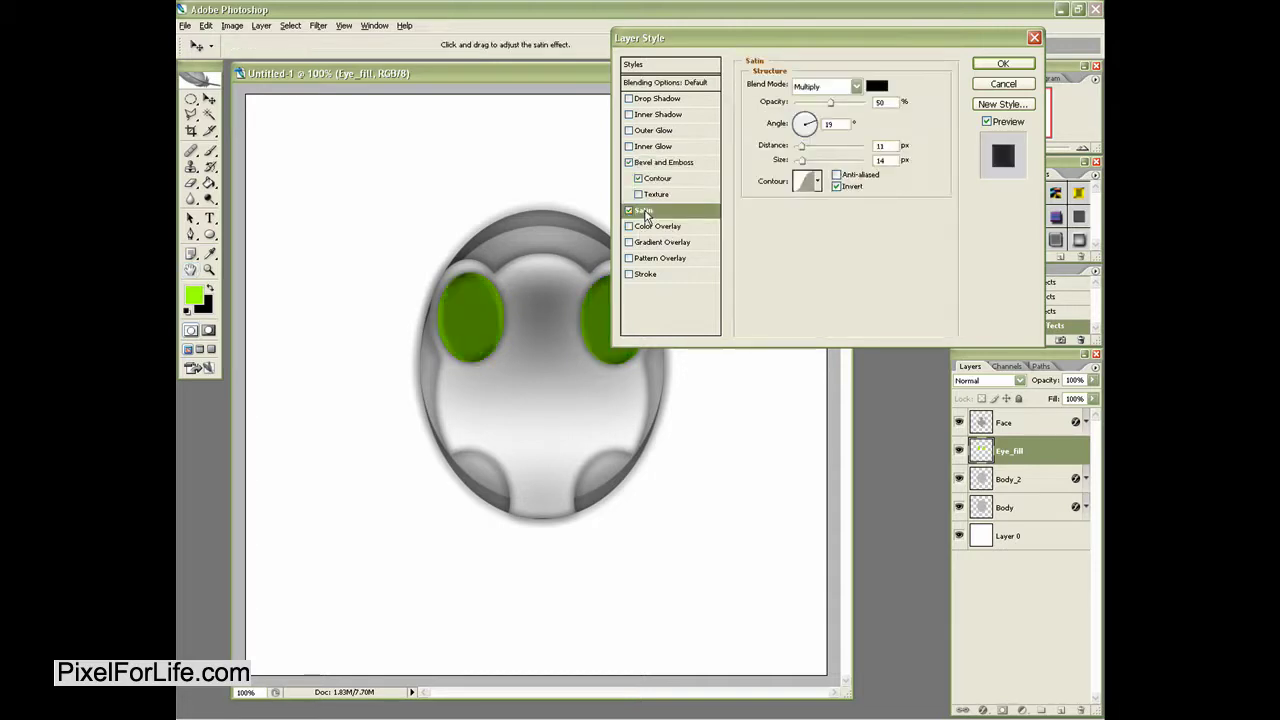
pyautogui.click(874, 87)
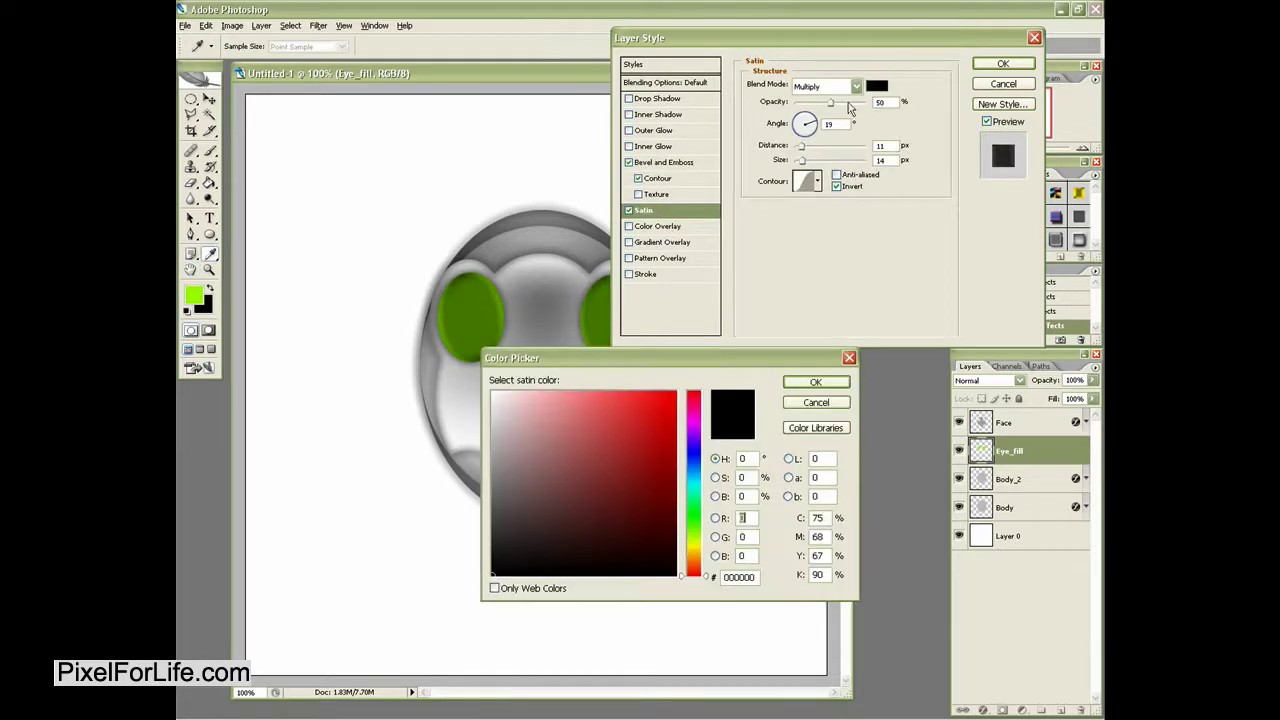
pyautogui.click(810, 382)
pyautogui.moveTo(818, 106); pyautogui.dragTo(802, 106)
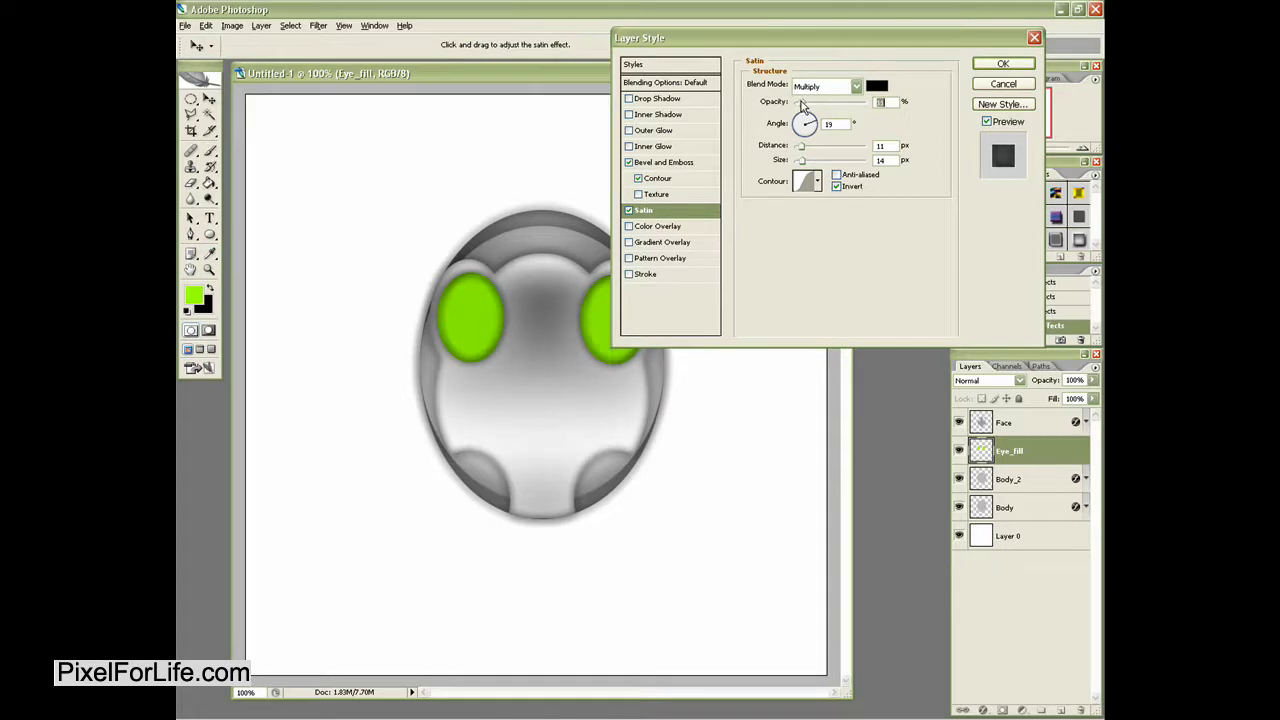
# - Choose a new satin contour shape and change the satin angle
pyautogui.click(816, 183)
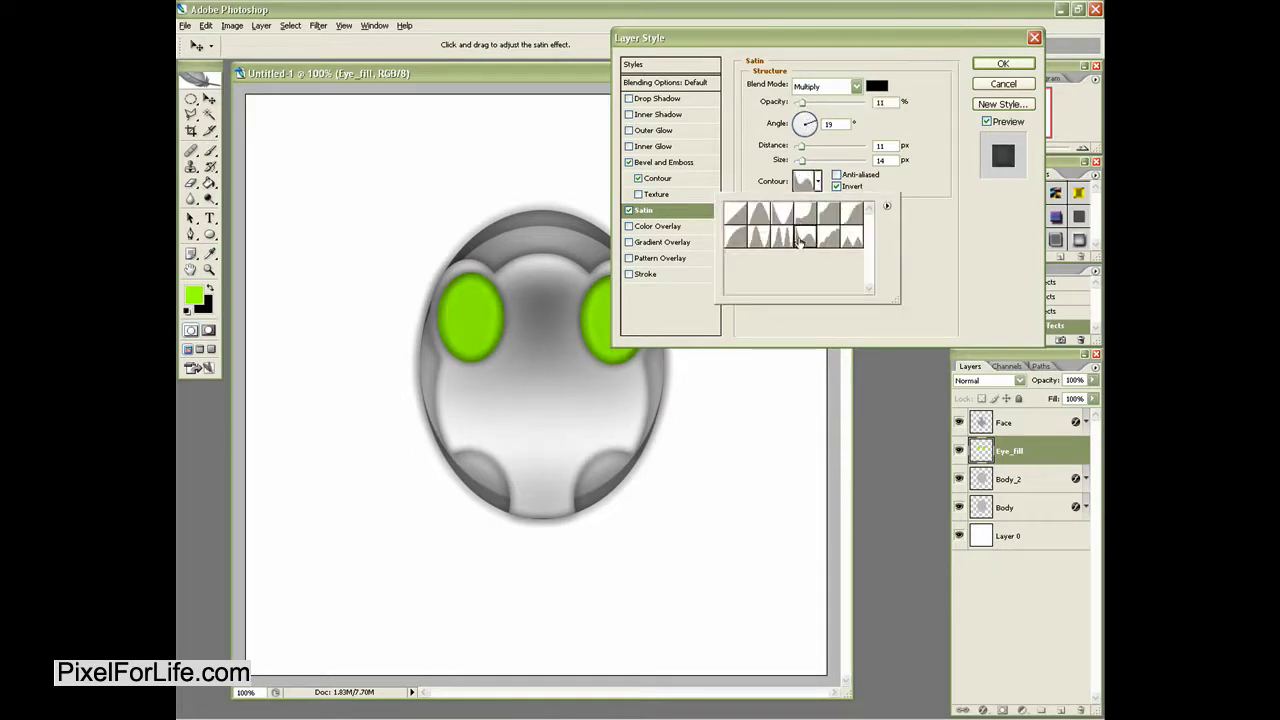
pyautogui.click(845, 212)
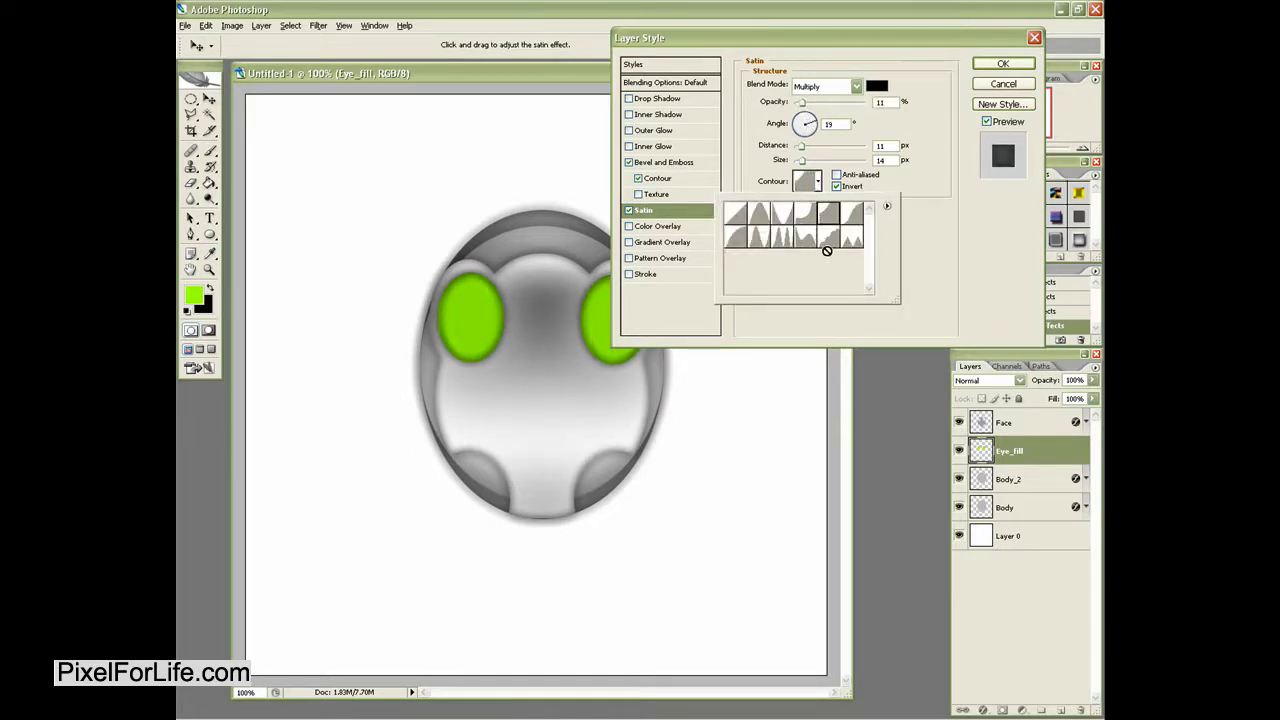
pyautogui.click(750, 242)
pyautogui.click(736, 236)
pyautogui.click(758, 236)
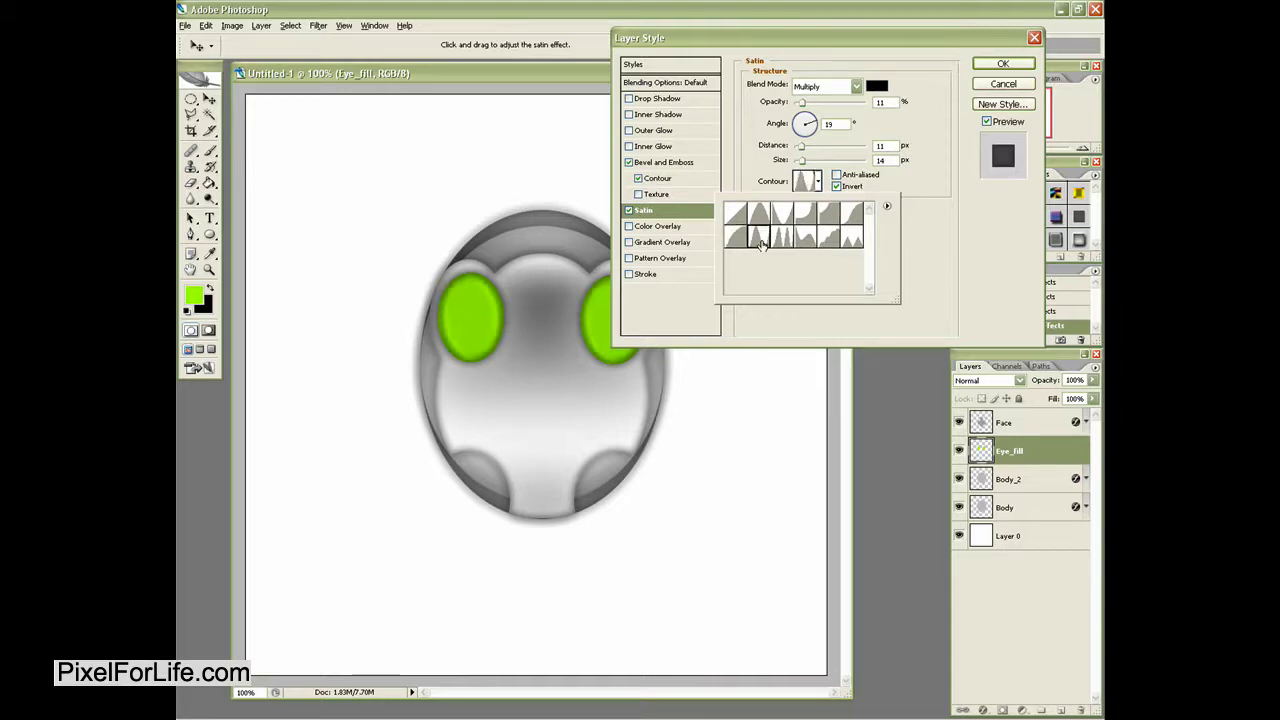
pyautogui.click(932, 192)
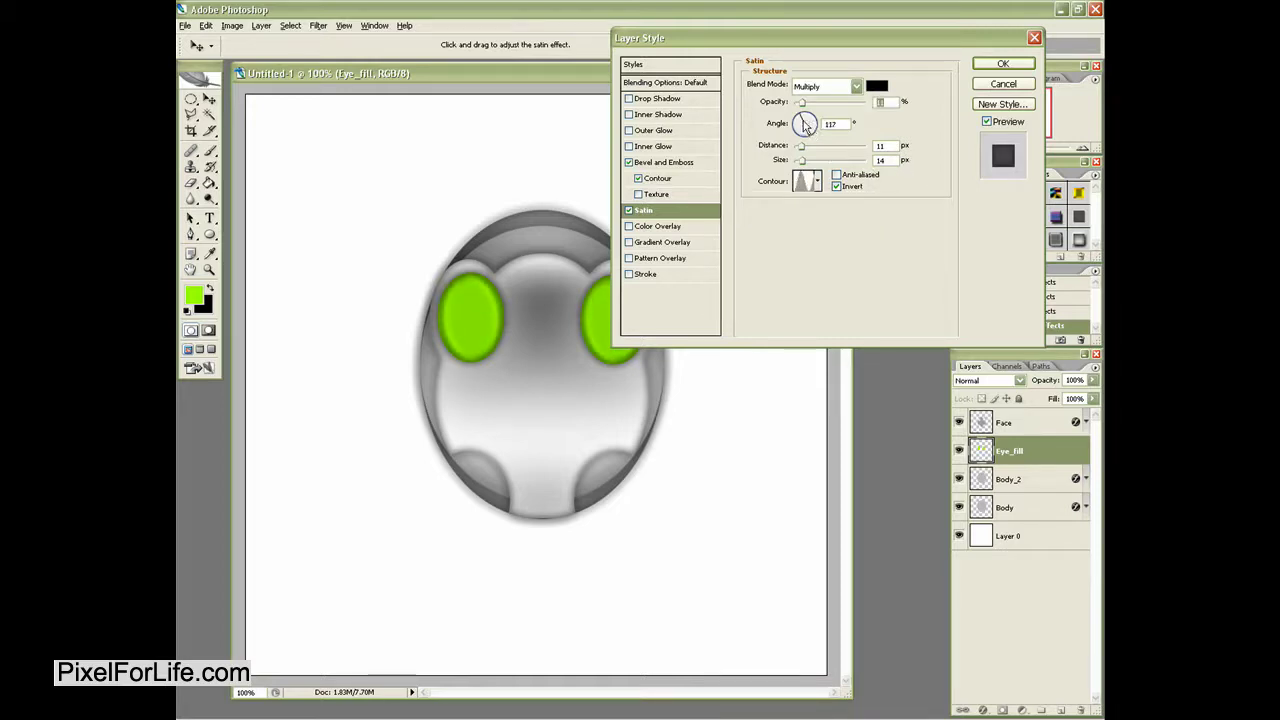
pyautogui.click(806, 126)
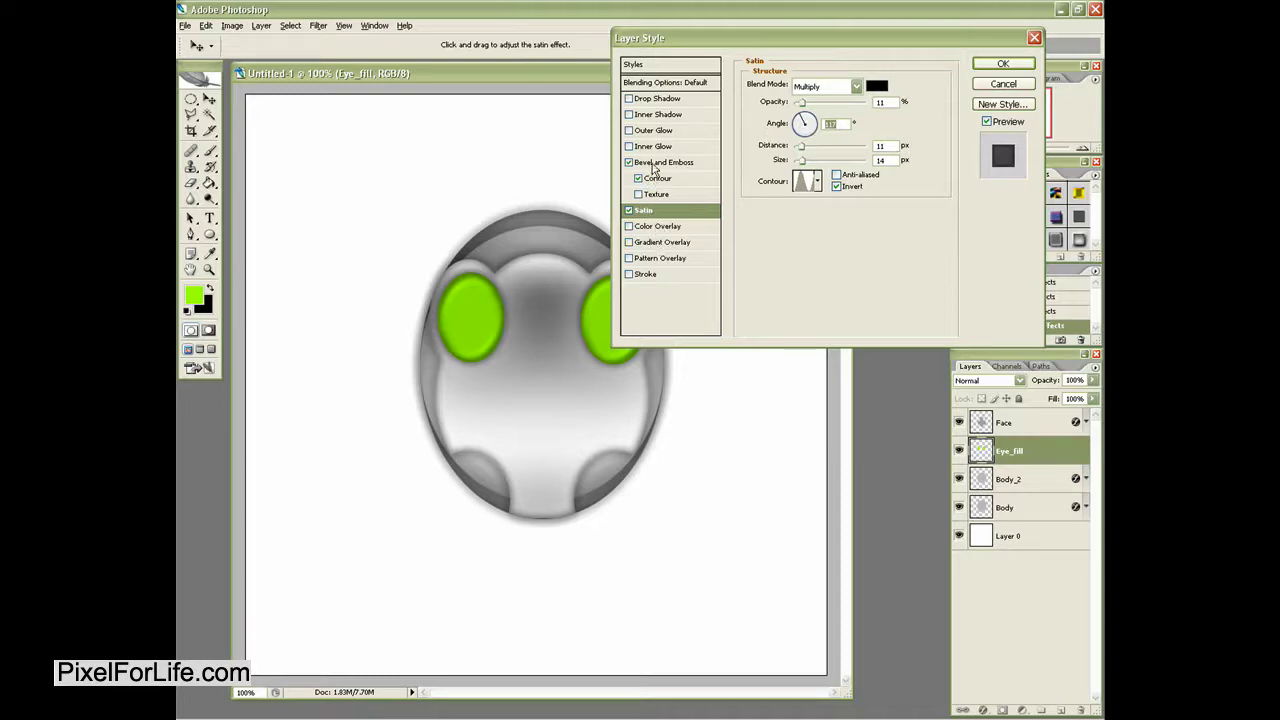
# - Add a 75% Multiply Inner Shadow with 0 px distance, 40 px size and a chosen contour preset
pyautogui.click(662, 116)
pyautogui.moveTo(798, 146); pyautogui.dragTo(793, 175)
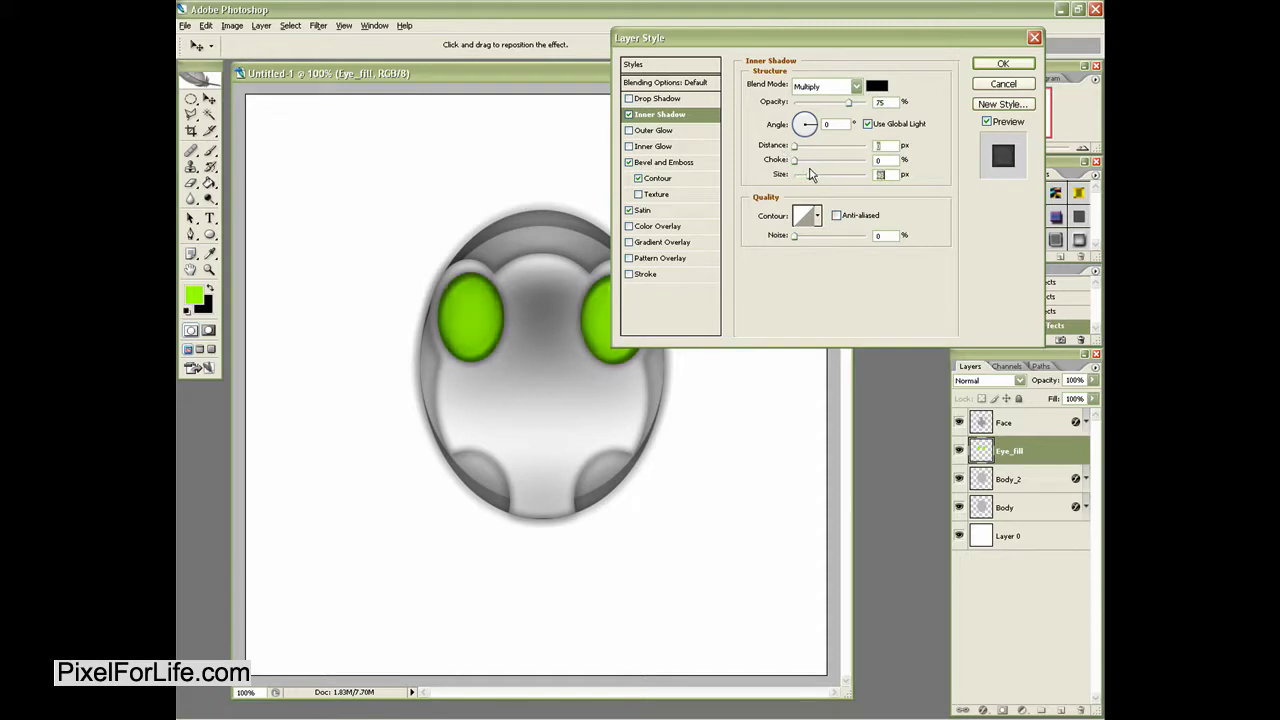
pyautogui.click(817, 215)
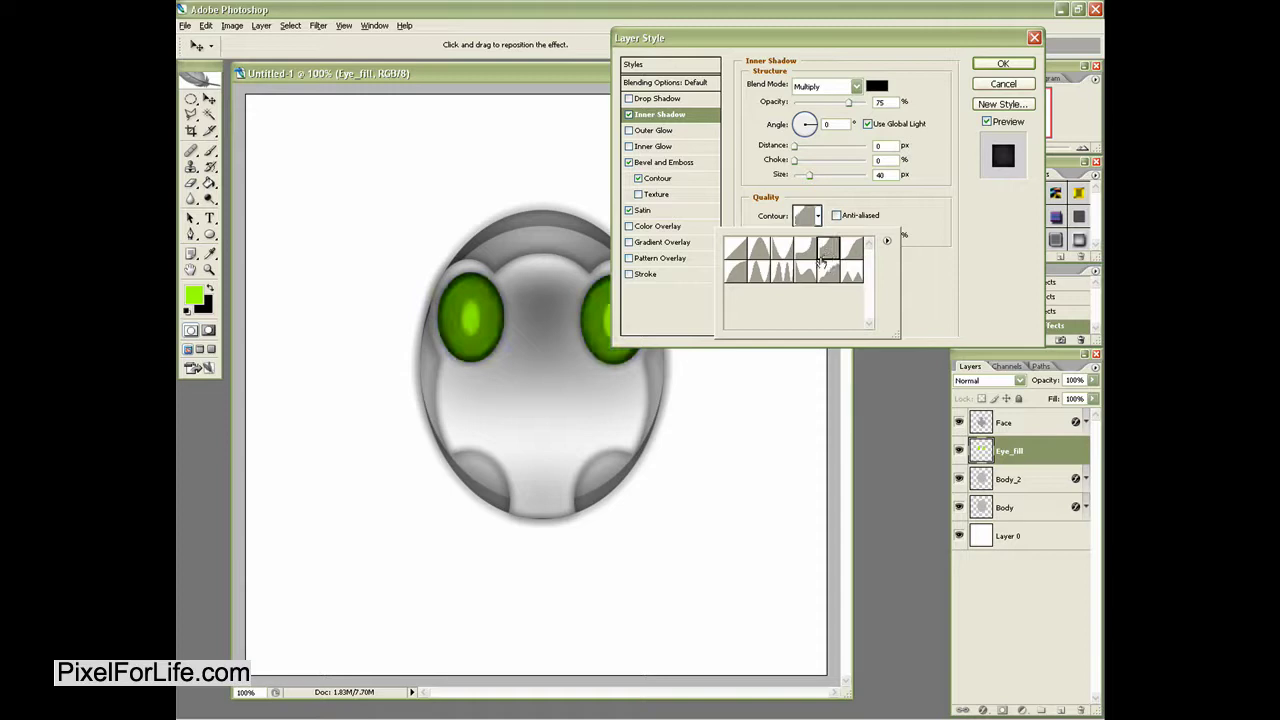
pyautogui.click(781, 271)
pyautogui.click(758, 272)
pyautogui.click(742, 274)
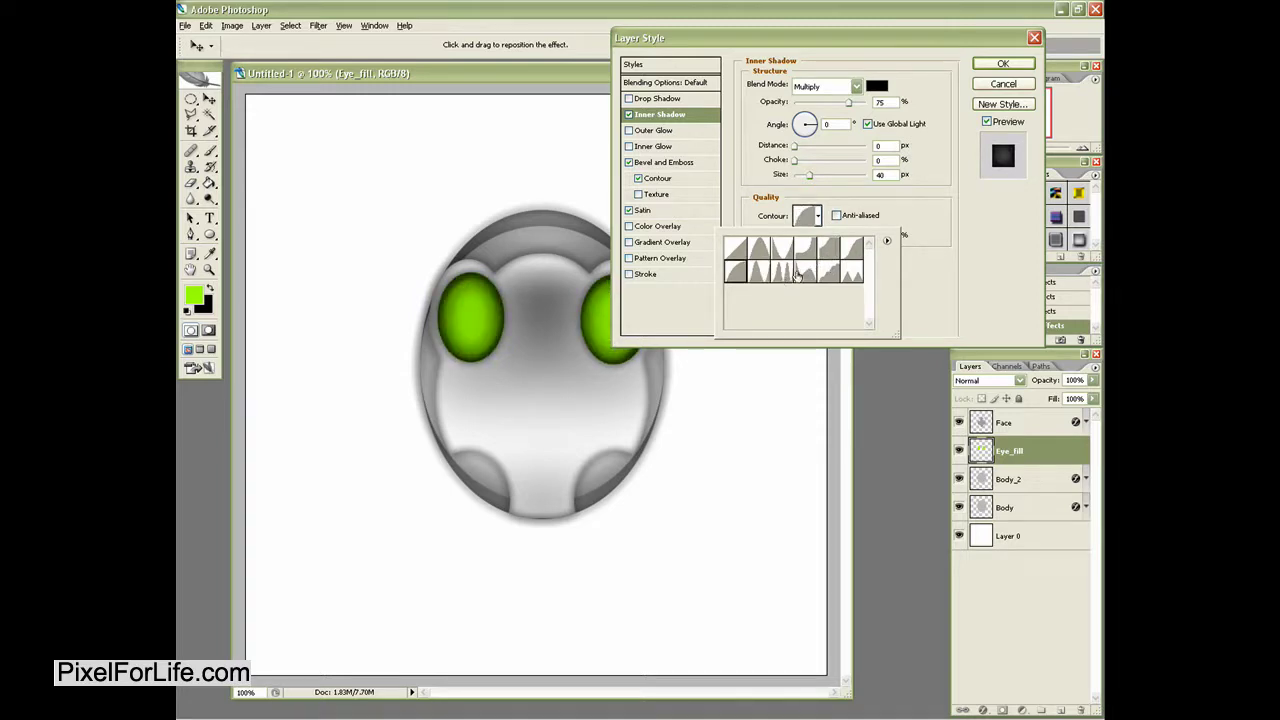
pyautogui.click(827, 249)
pyautogui.click(799, 257)
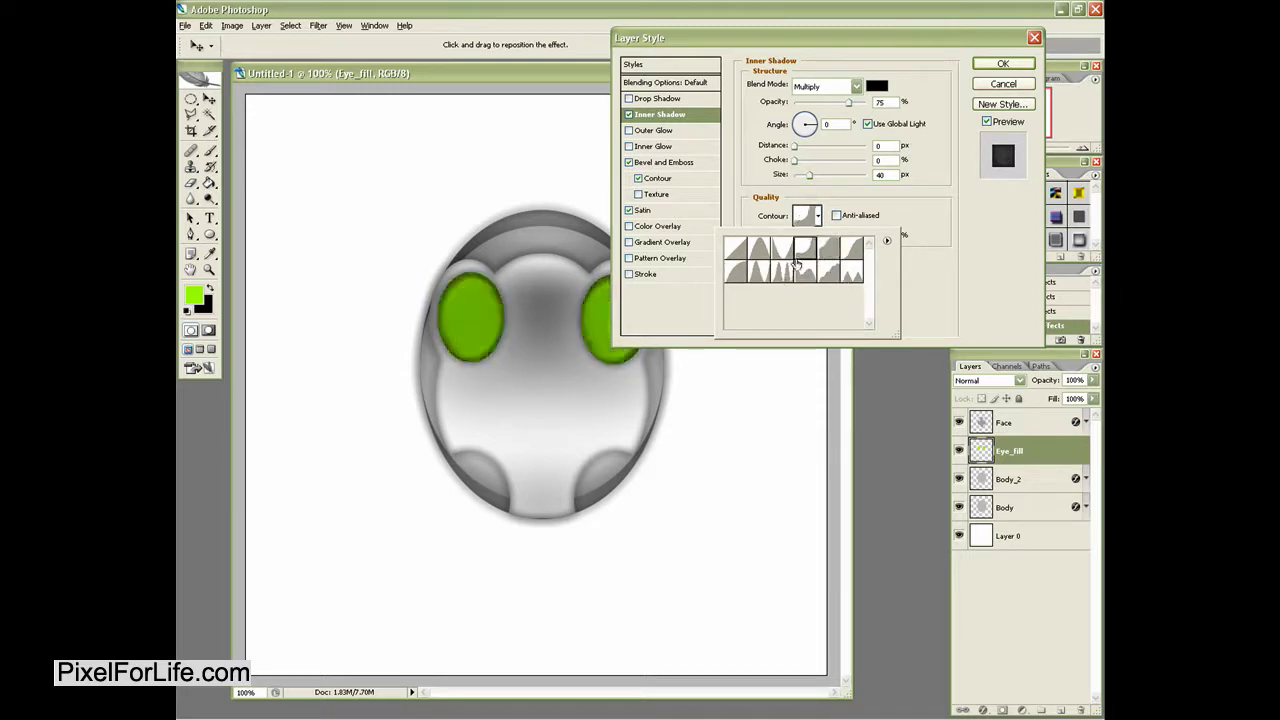
pyautogui.click(851, 249)
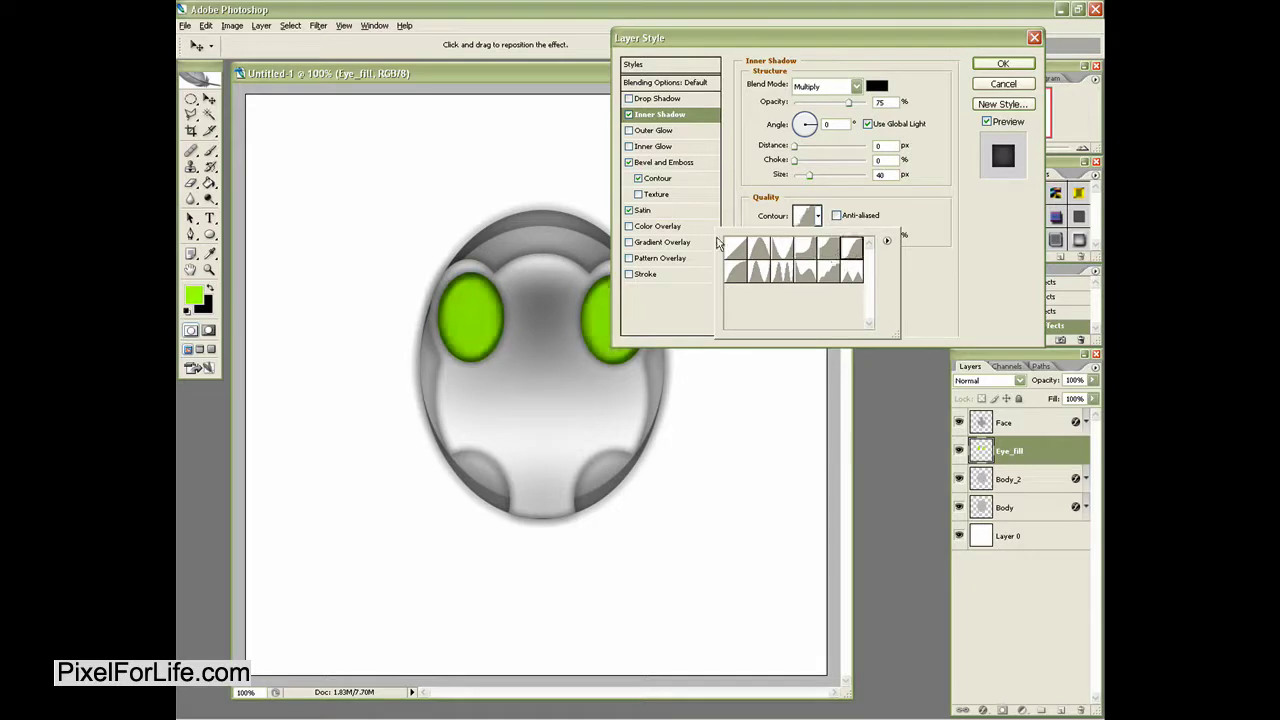
# - Add a white Screen-mode Inner Glow with 22% choke, 54 px size and lowered opacity
pyautogui.click(653, 146)
pyautogui.click(779, 134)
pyautogui.moveTo(622, 406); pyautogui.dragTo(491, 391)
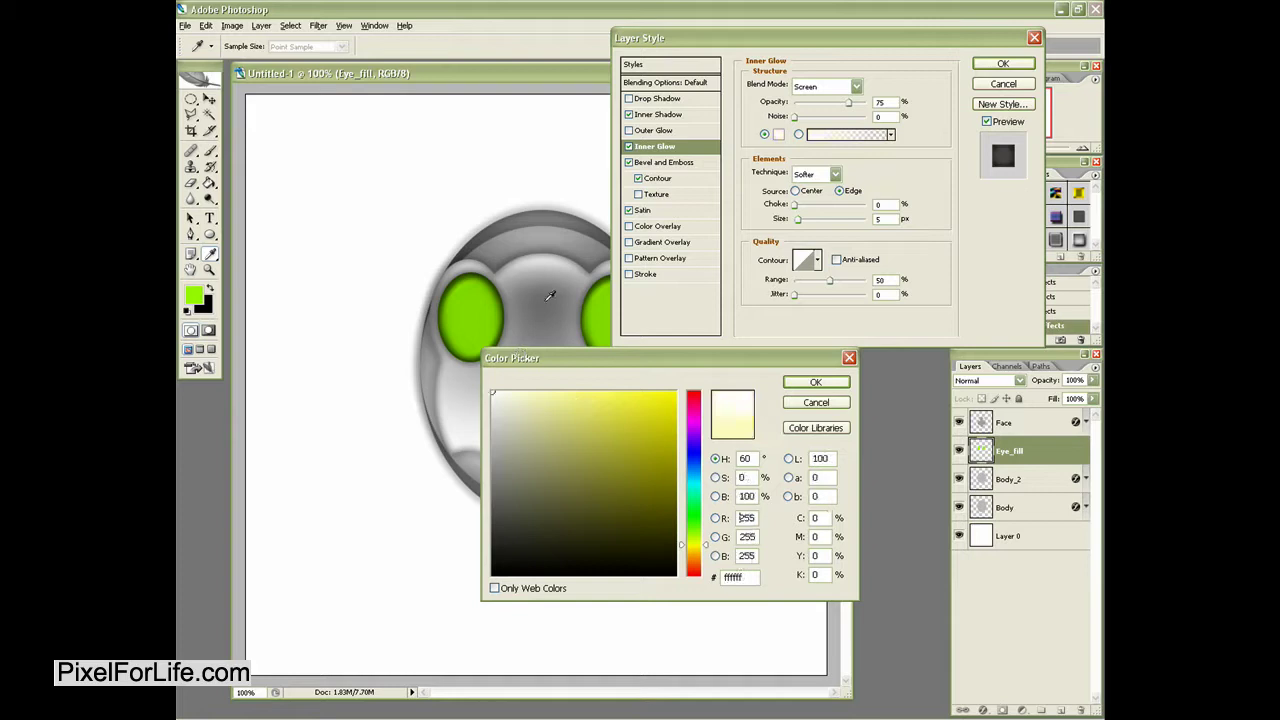
pyautogui.click(822, 381)
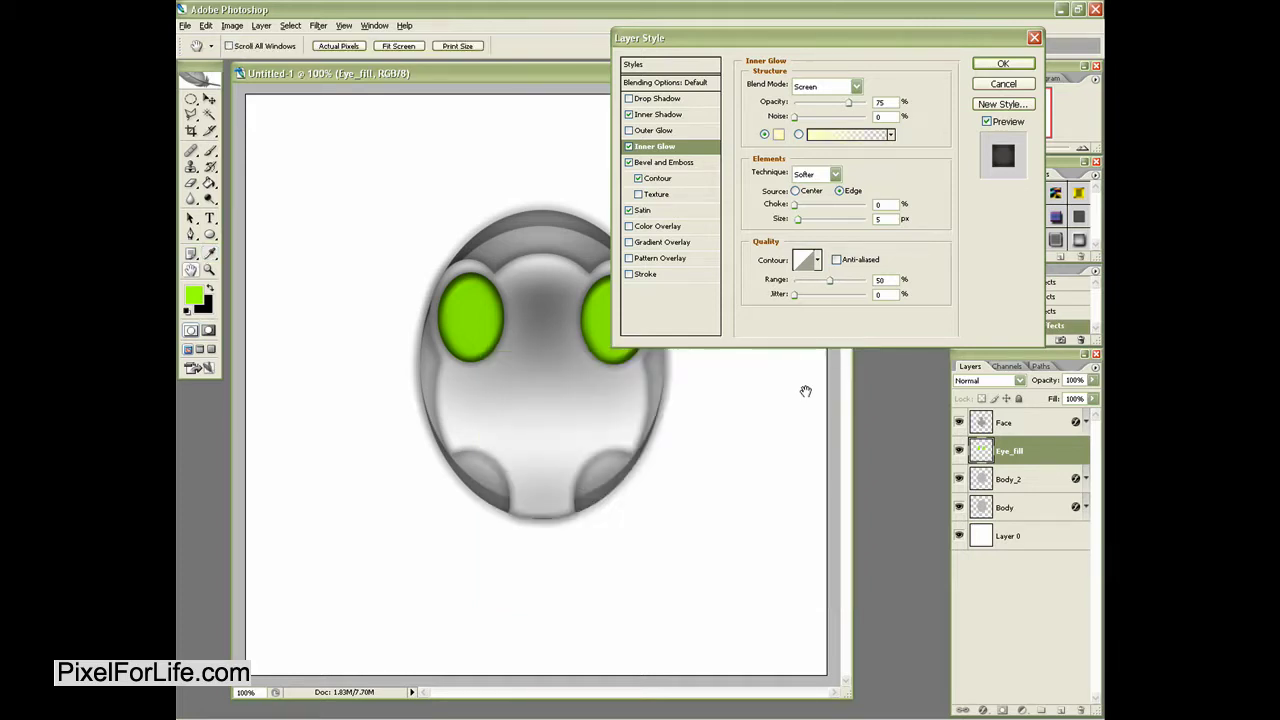
pyautogui.click(779, 134)
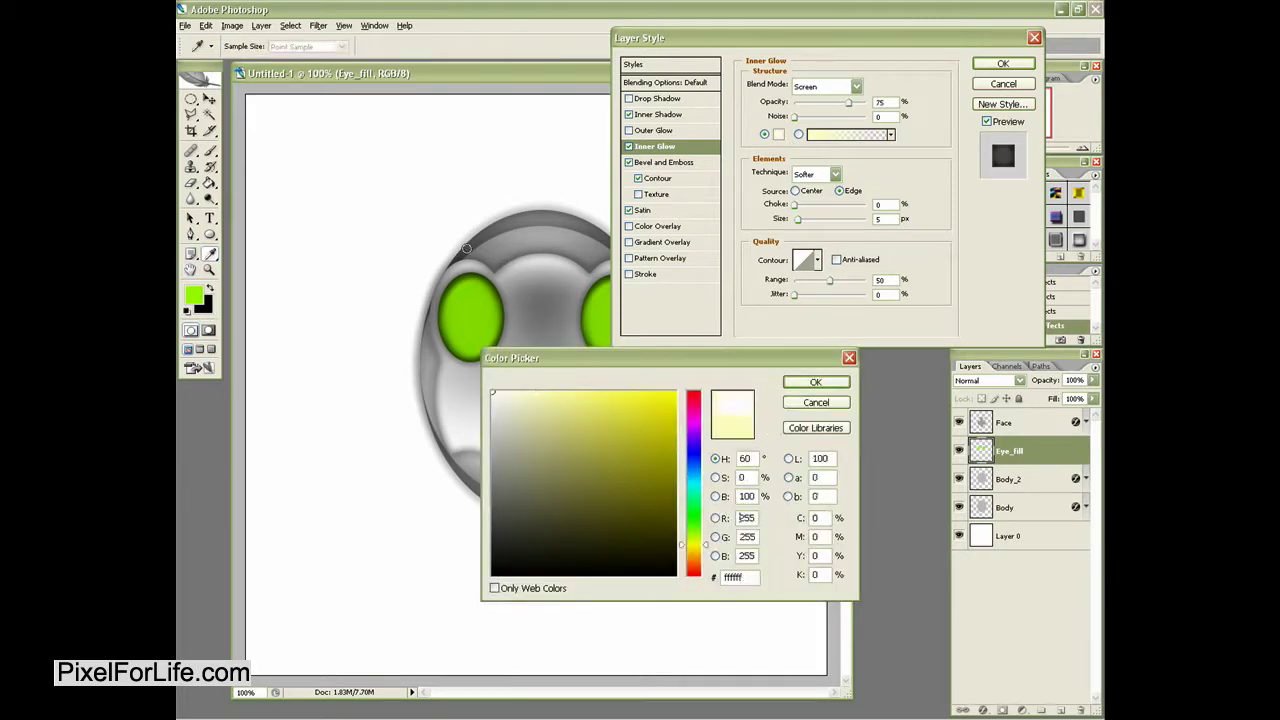
pyautogui.click(802, 382)
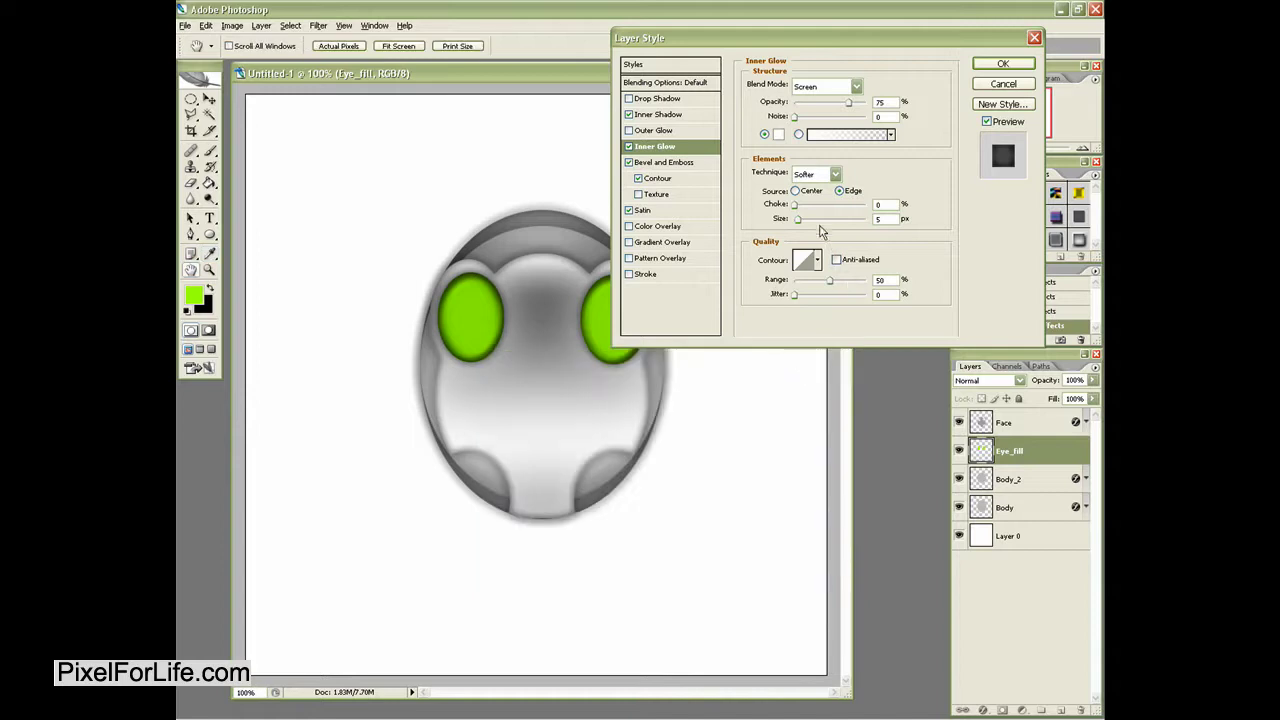
pyautogui.moveTo(798, 219)
pyautogui.mouseDown()
pyautogui.moveTo(814, 222)
pyautogui.moveTo(810, 205)
pyautogui.mouseUp()
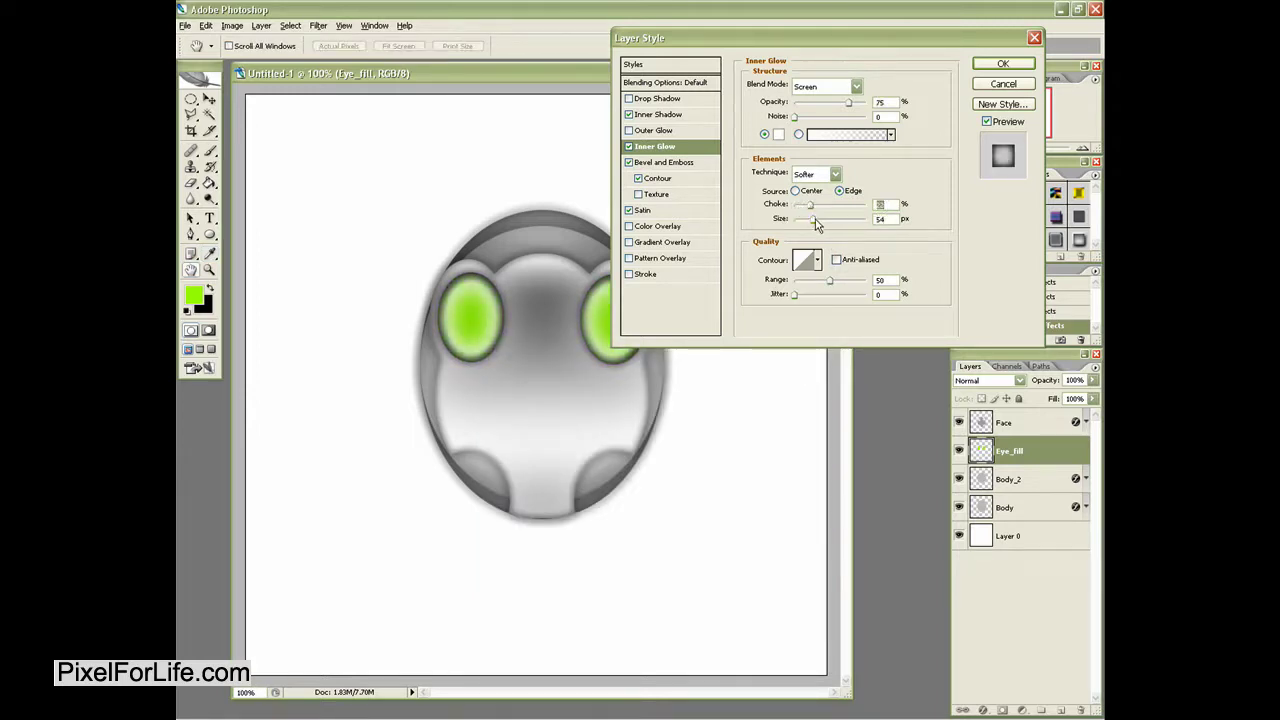
pyautogui.moveTo(848, 103); pyautogui.dragTo(825, 112)
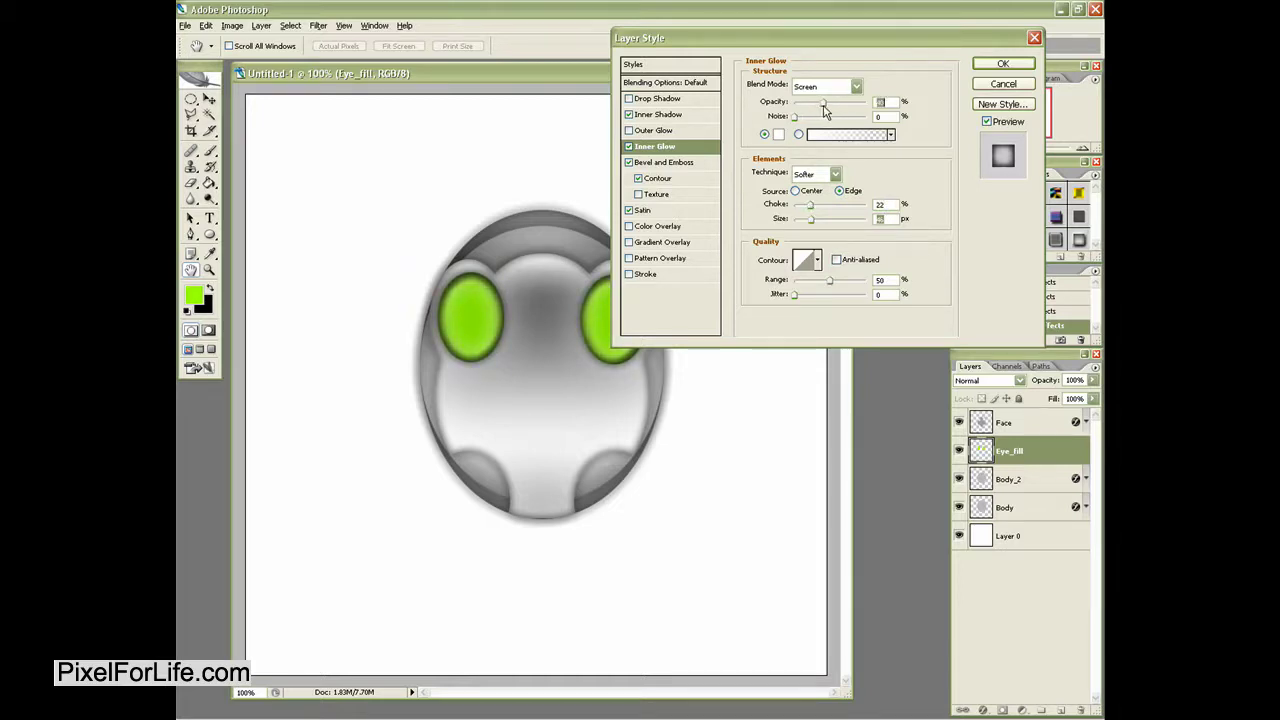
# - Increase the Bevel and Emboss size on Eye_fill and confirm the Layer Style
pyautogui.click(686, 163)
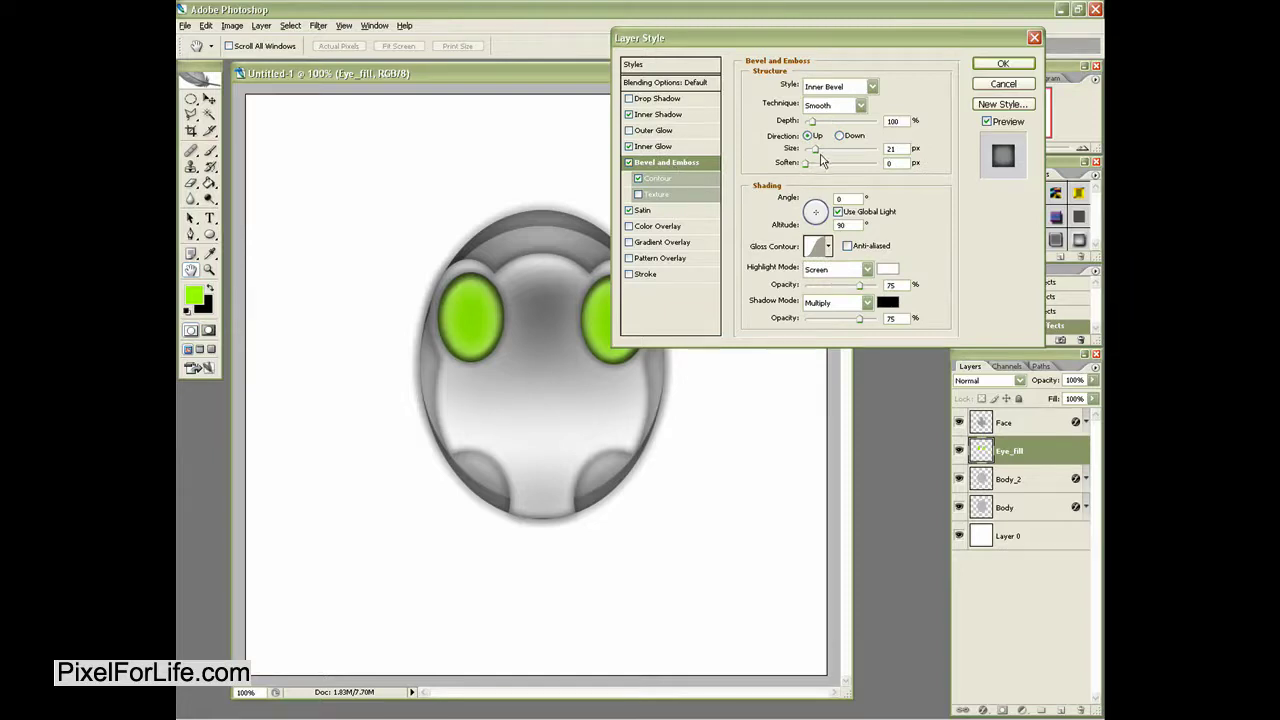
pyautogui.moveTo(818, 158); pyautogui.dragTo(834, 156)
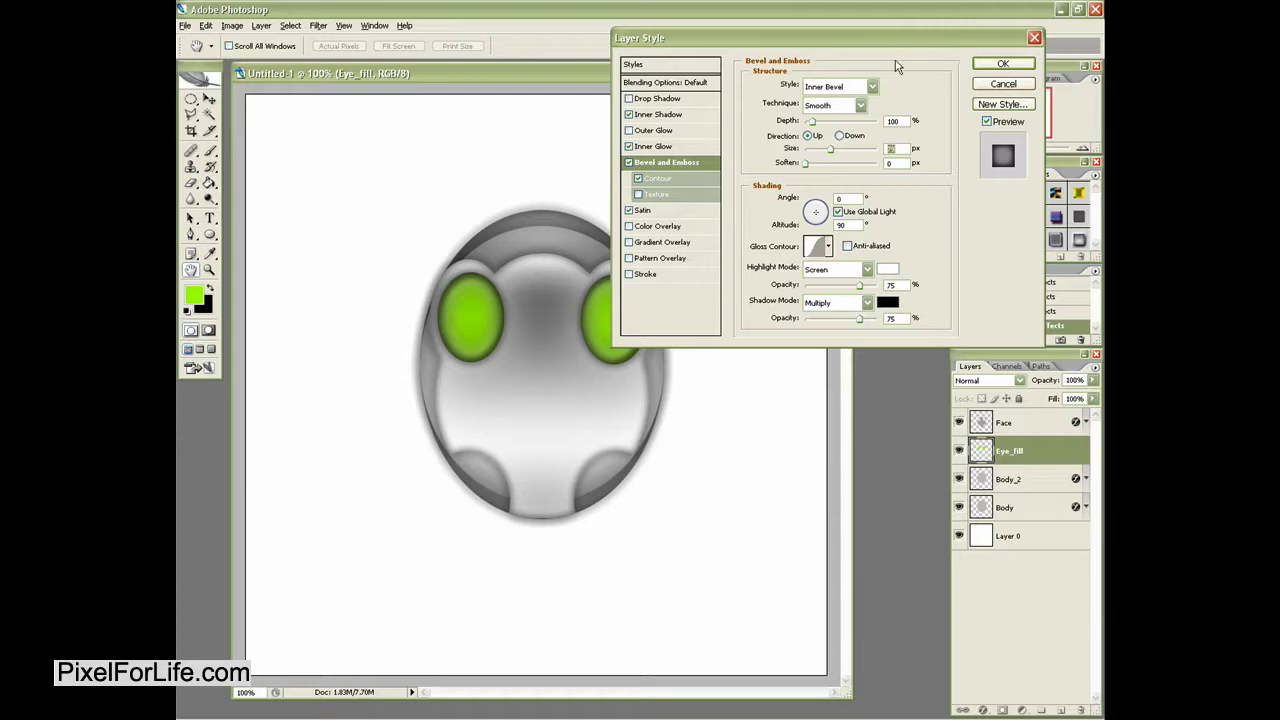
pyautogui.click(1001, 65)
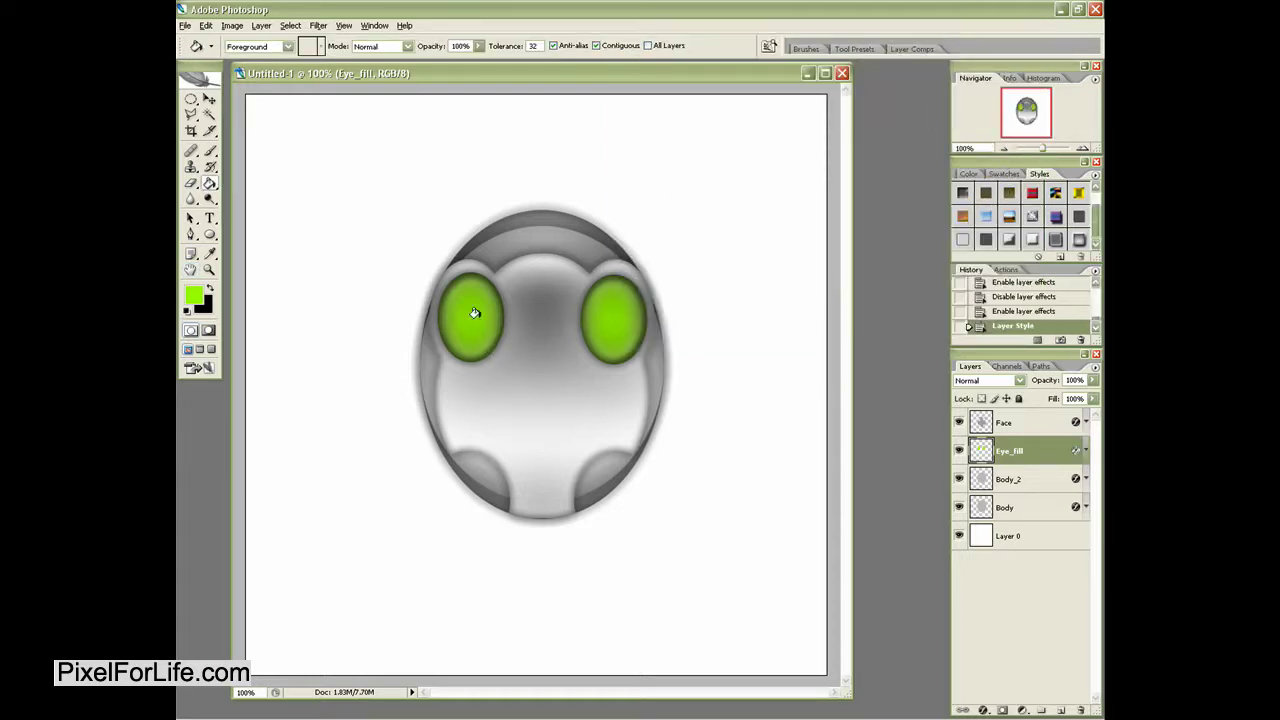
# - Load the eye selection, add a new layer above Face, and nudge the selection down two steps
pyautogui.keyDown('ctrl'); pyautogui.click(983, 450); pyautogui.keyUp('ctrl')
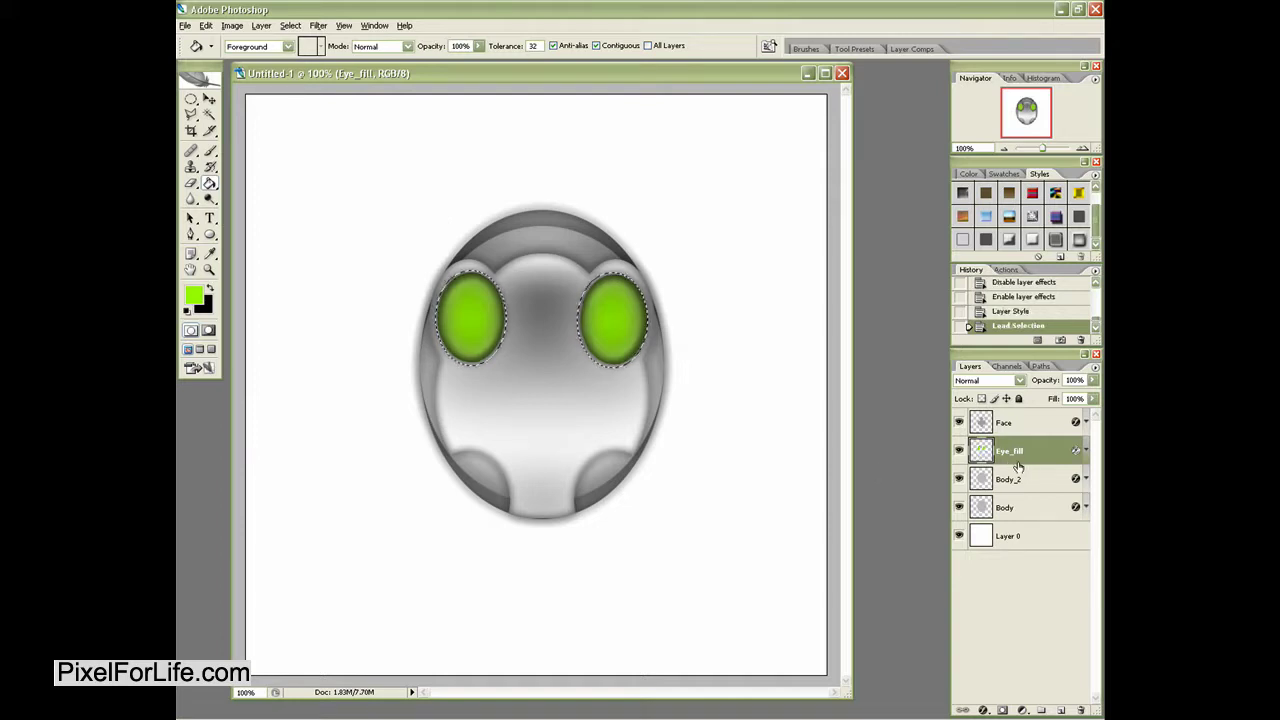
pyautogui.click(1005, 422)
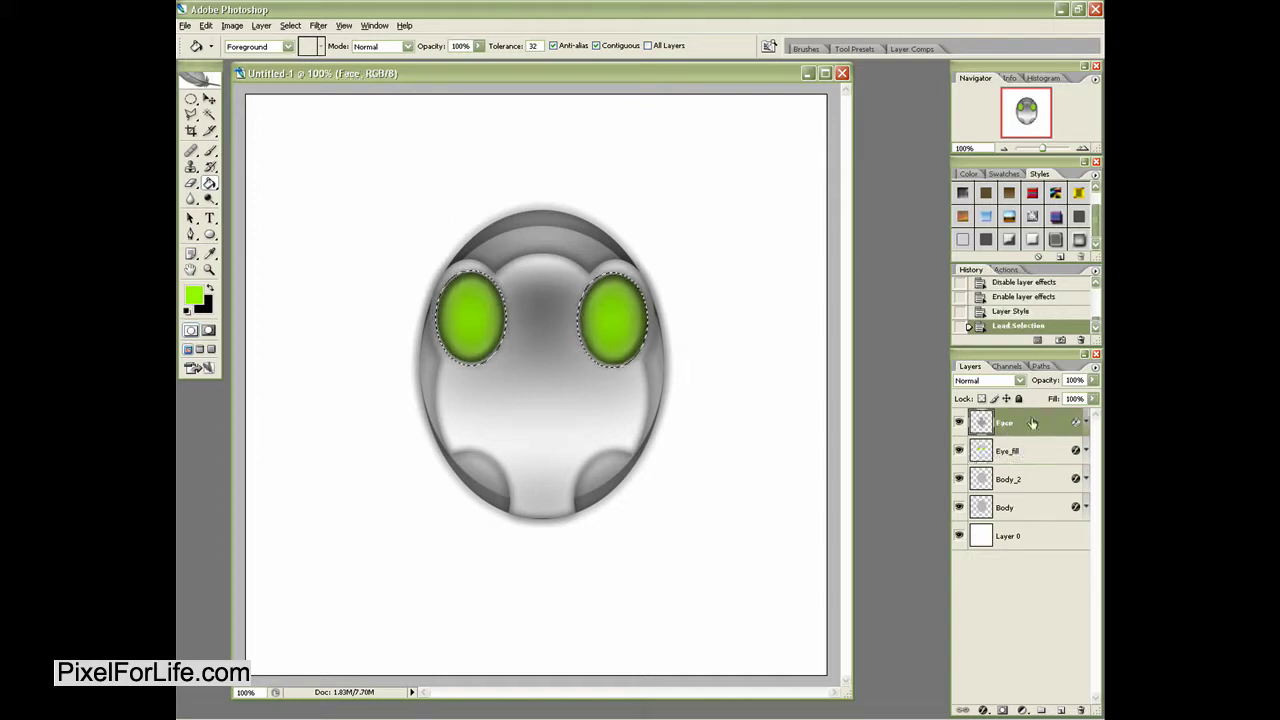
pyautogui.click(1061, 711)
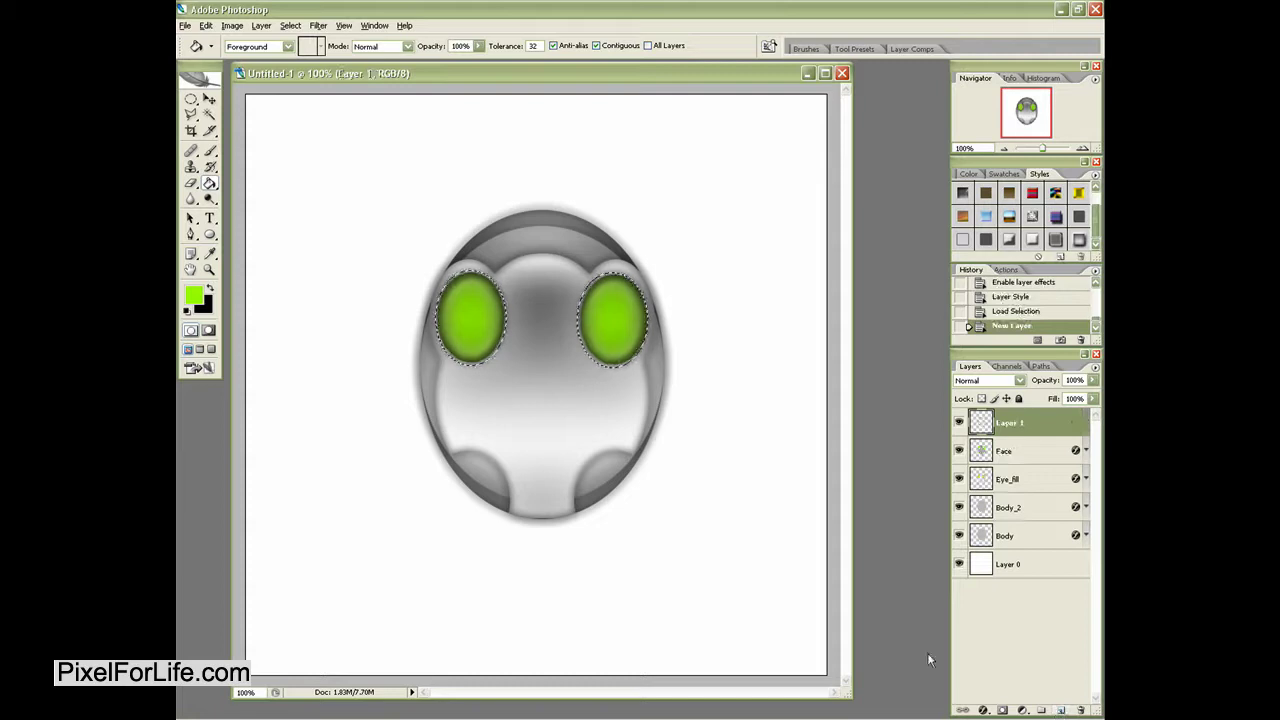
pyautogui.press('Down')
pyautogui.press('Down')
pyautogui.press('Down')
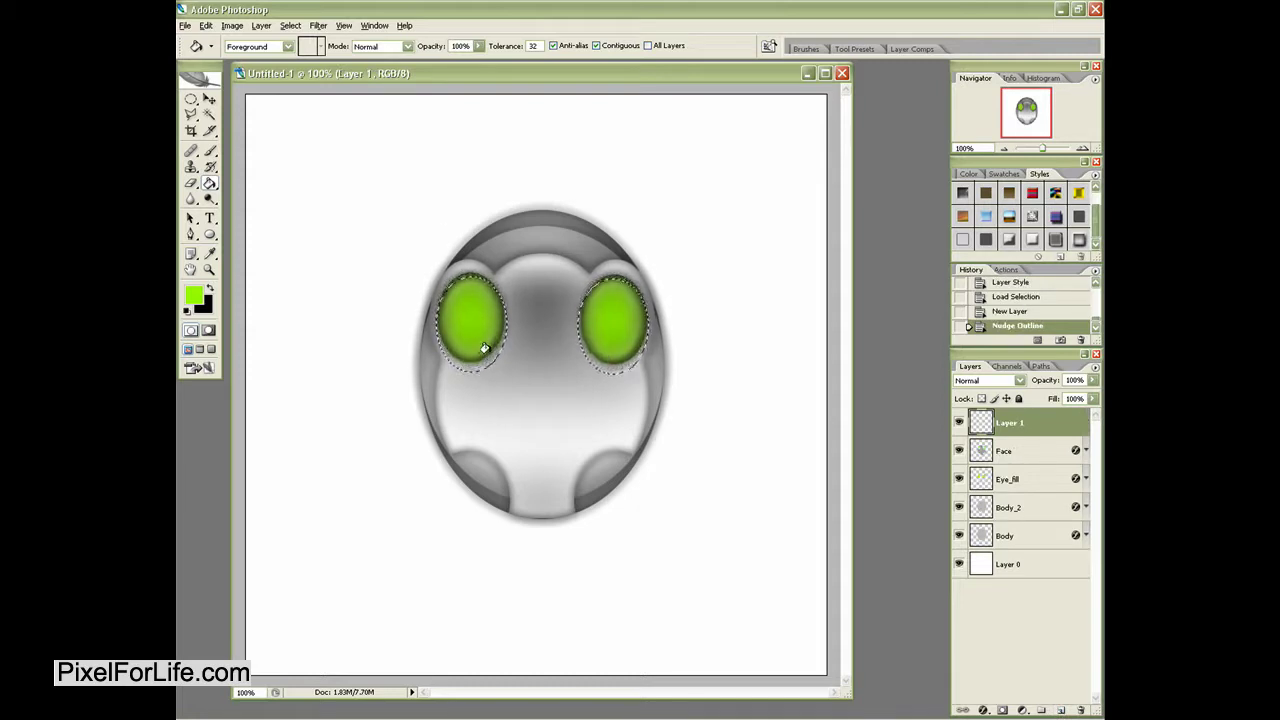
pyautogui.press('Down')
pyautogui.press('Down')
pyautogui.press('Down')
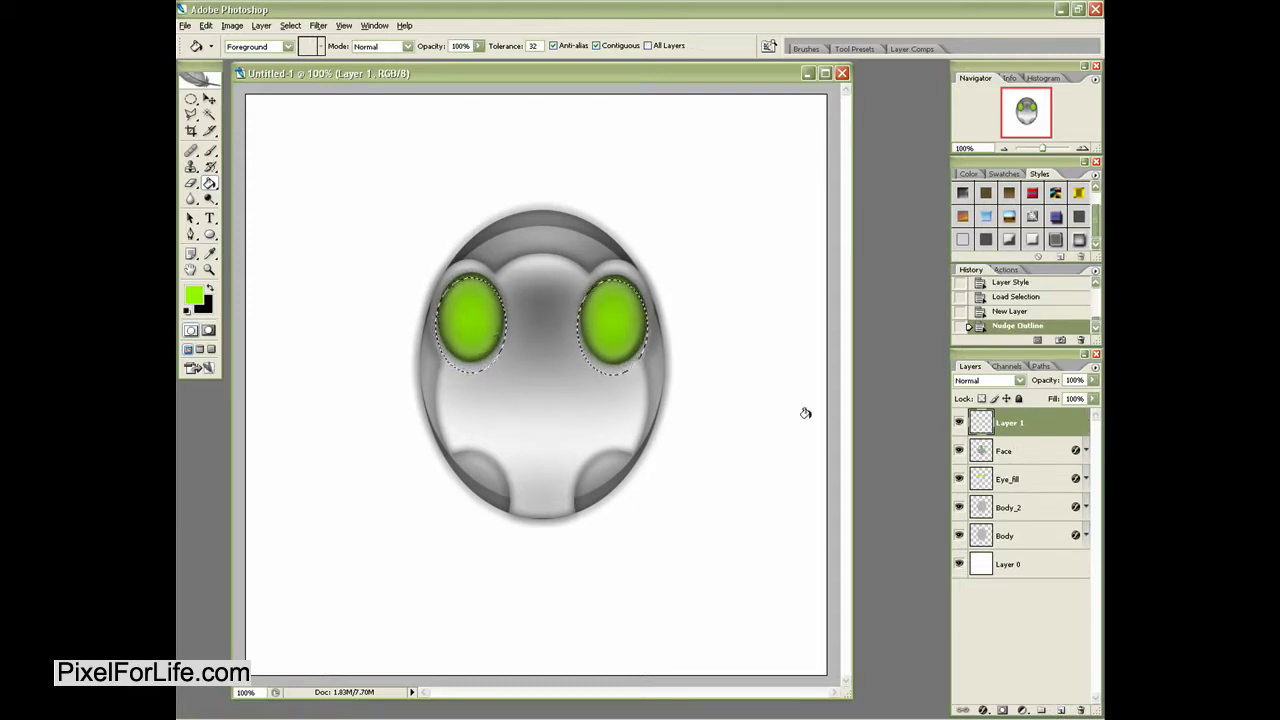
# - Fill the nudged eye selection with a light grey sampled from the head, then deselect
pyautogui.keyDown('alt'); pyautogui.click(546, 397); pyautogui.keyUp('alt')
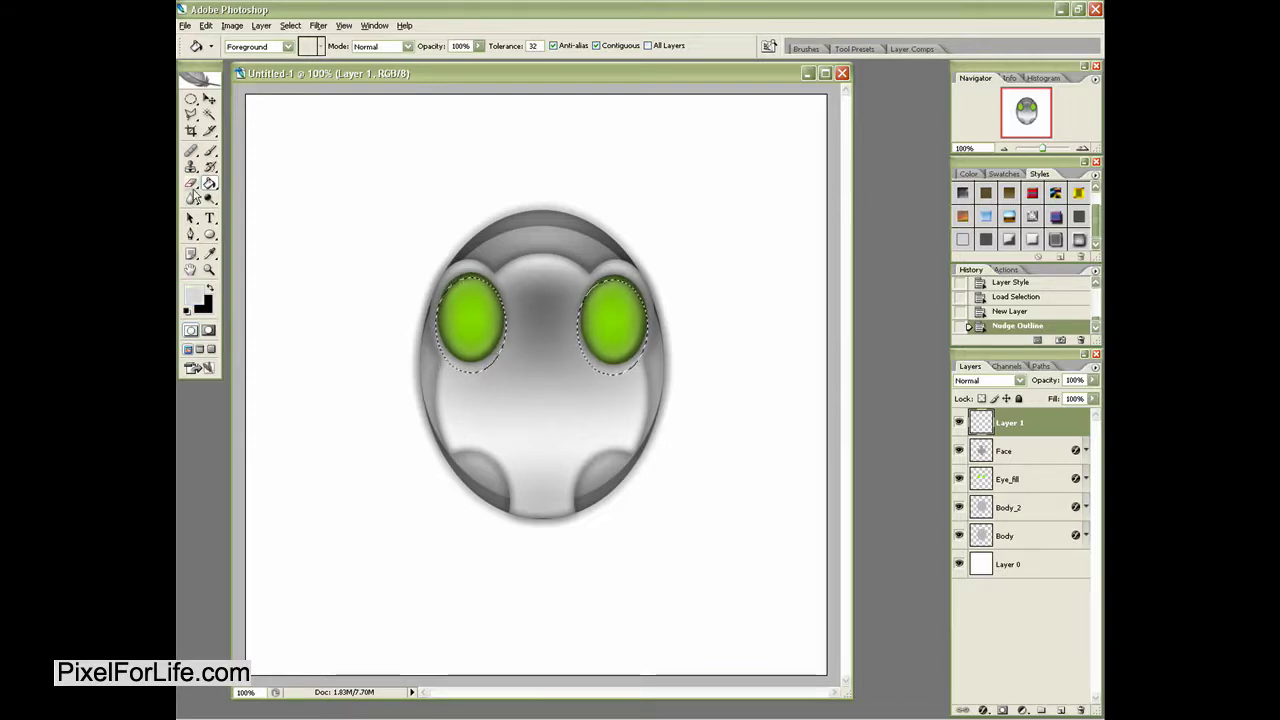
pyautogui.click(470, 345)
pyautogui.hotkey('ctrl', 'd')
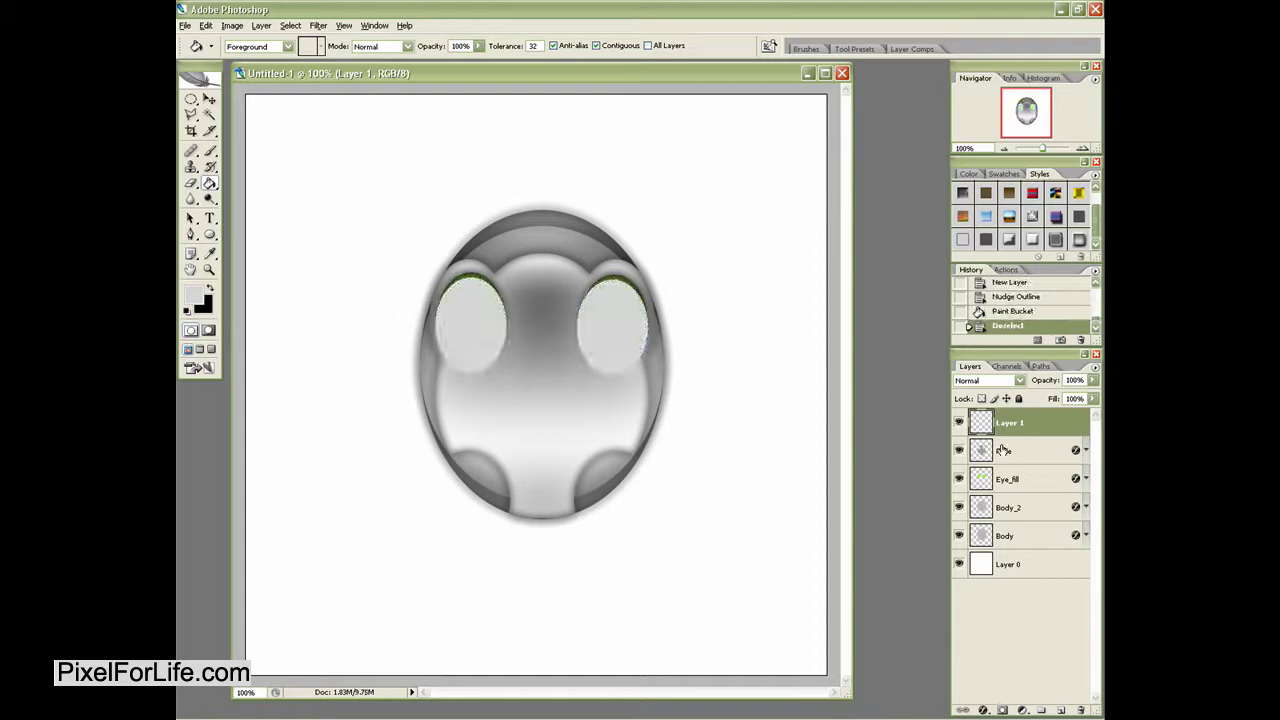
# - Set the new layer's blend mode to Overlay at 20% opacity
pyautogui.click(990, 380)
pyautogui.click(968, 545)
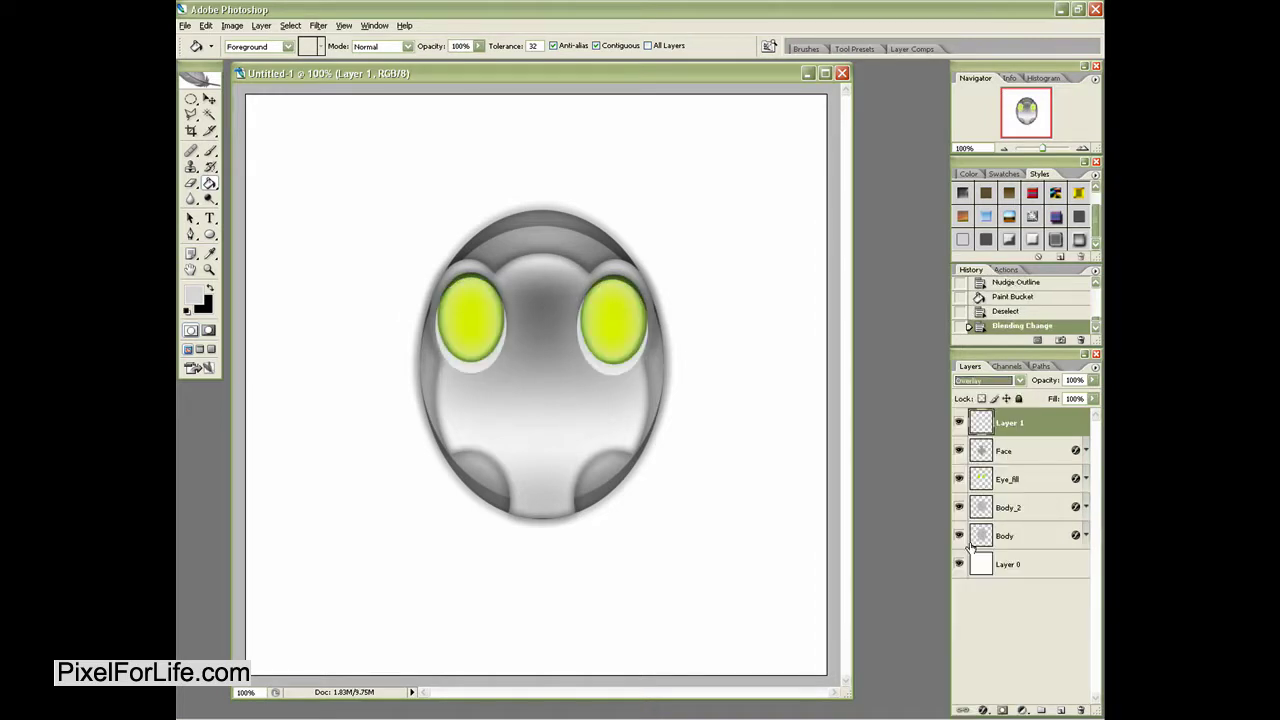
pyautogui.moveTo(1093, 381); pyautogui.dragTo(1038, 401)
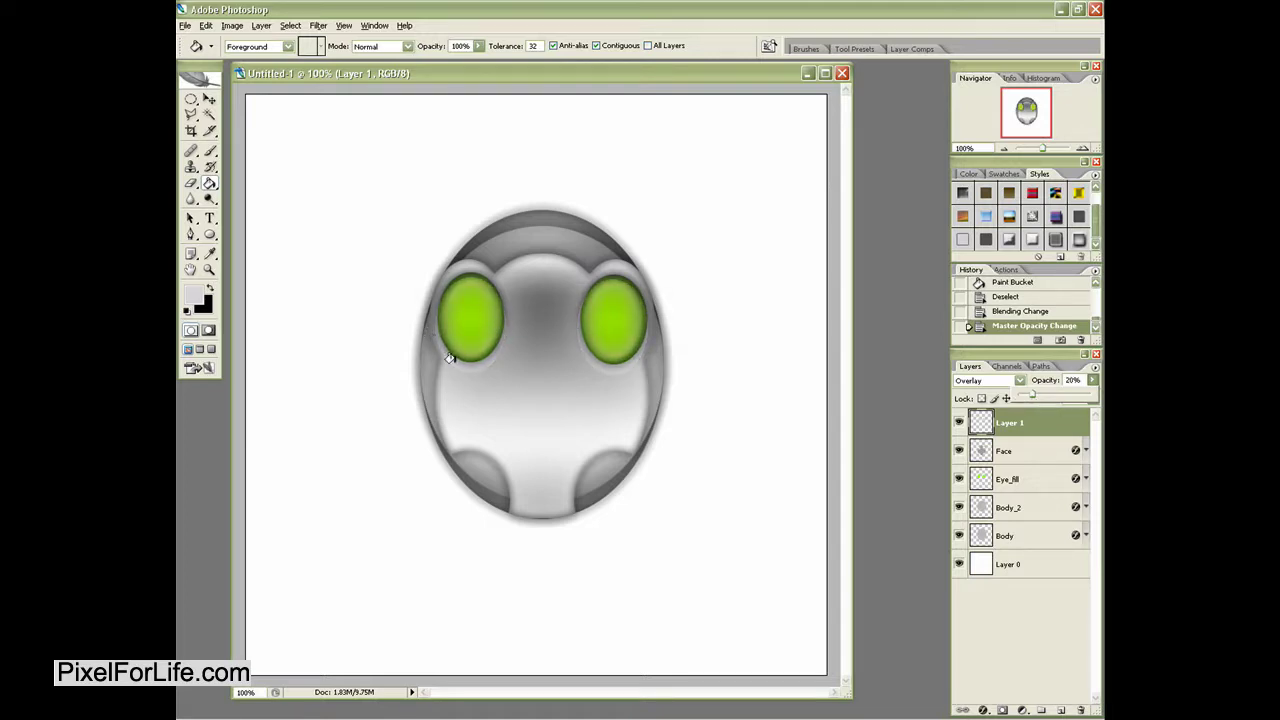
# - Load the Eye_fill shapes as a selection and set Layer 1 opacity to 30%
pyautogui.keyDown('ctrl'); pyautogui.click(988, 480); pyautogui.keyUp('ctrl')
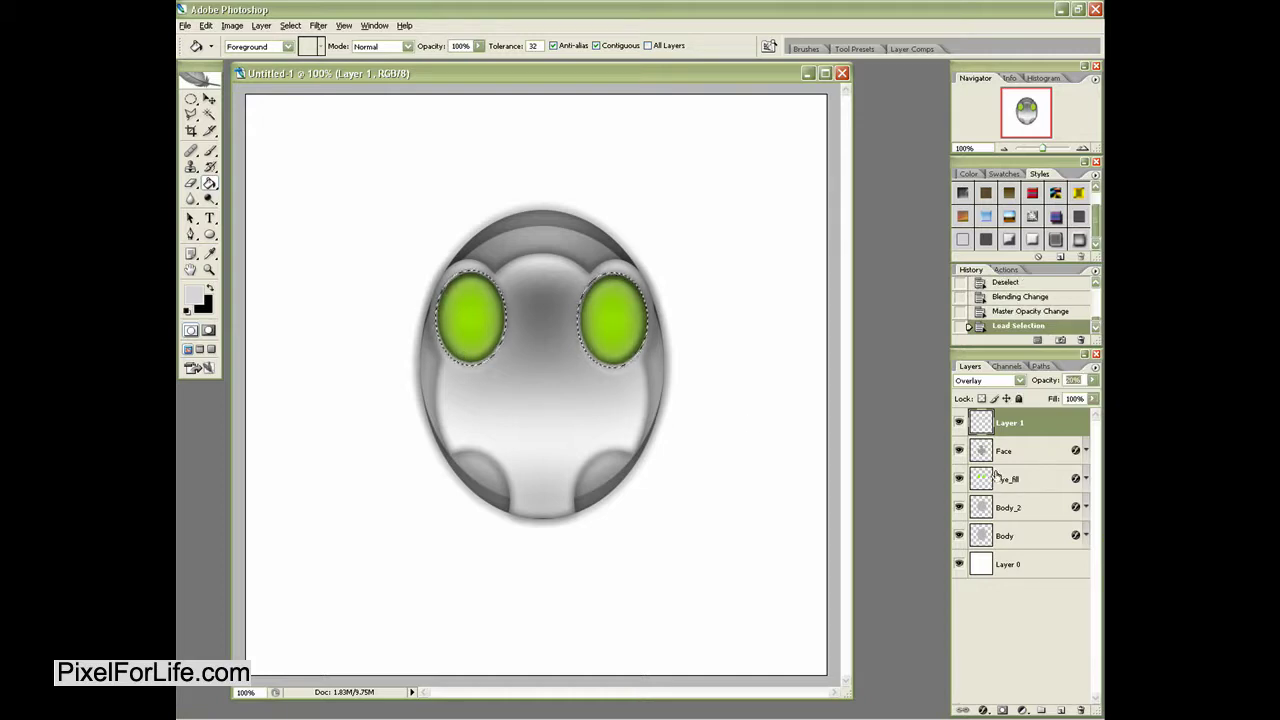
pyautogui.click(1015, 480)
pyautogui.keyDown('ctrl'); pyautogui.click(983, 485); pyautogui.keyUp('ctrl')
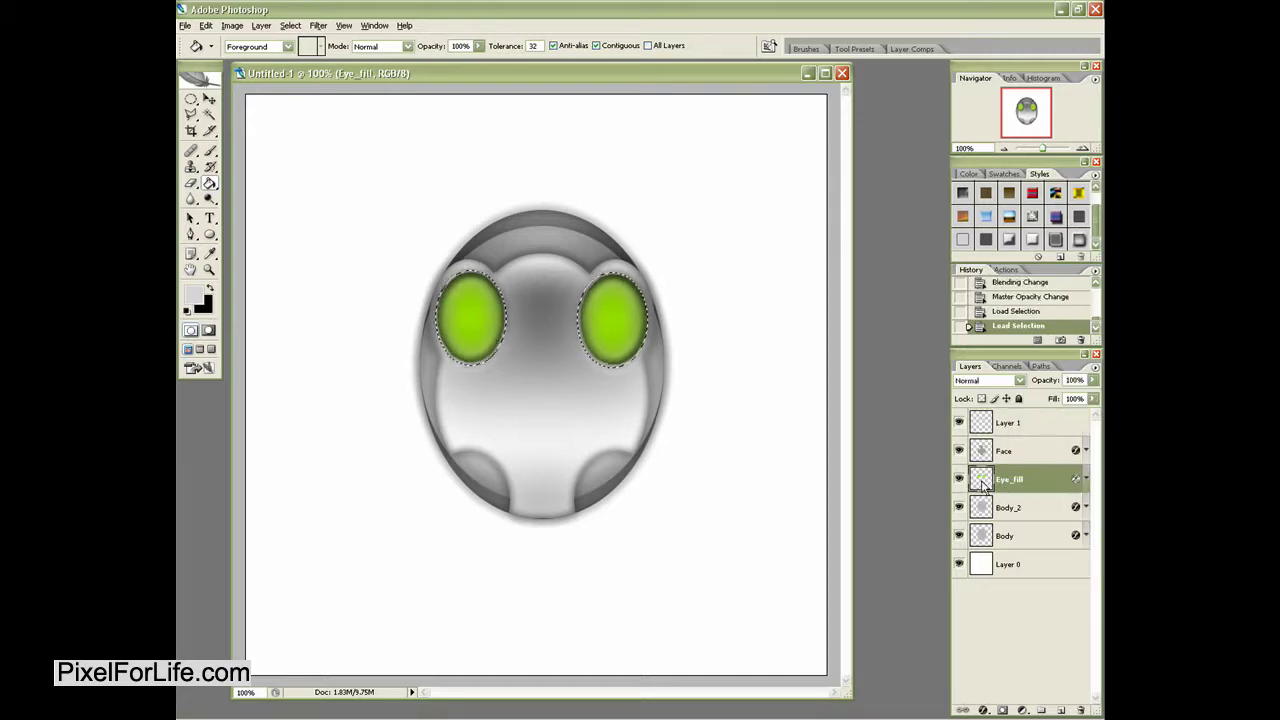
pyautogui.click(1024, 425)
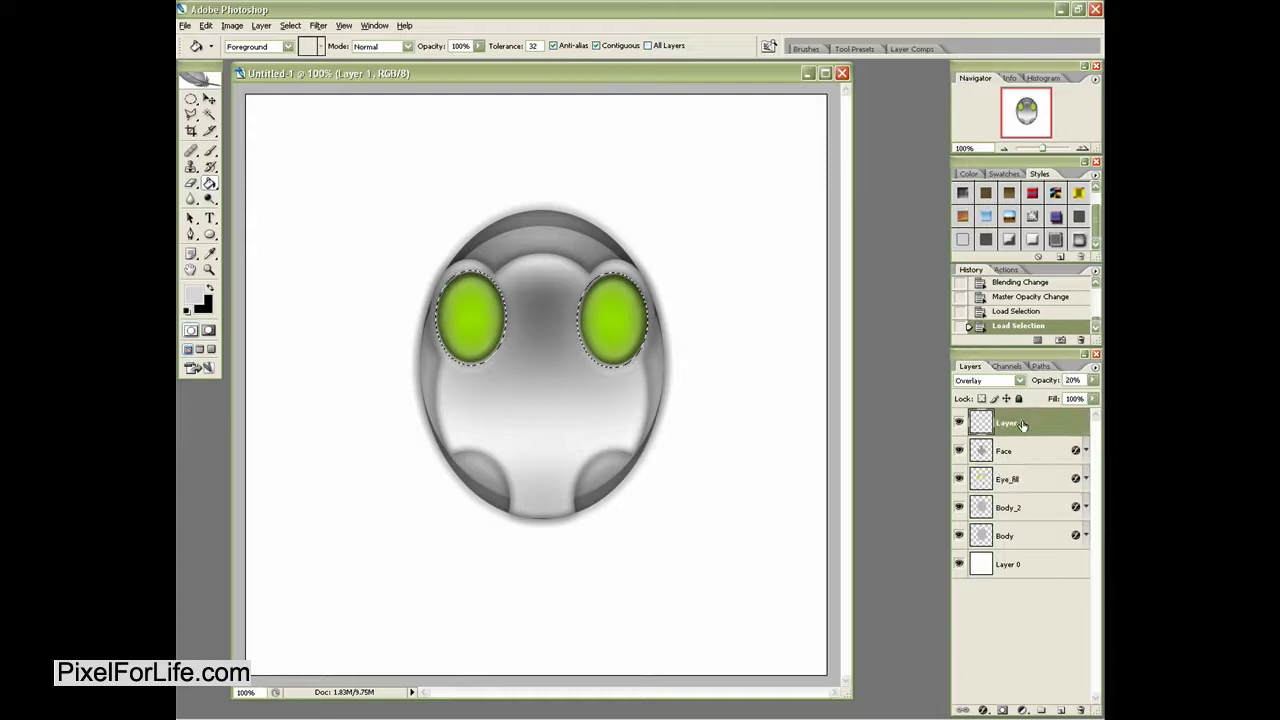
pyautogui.press('3')
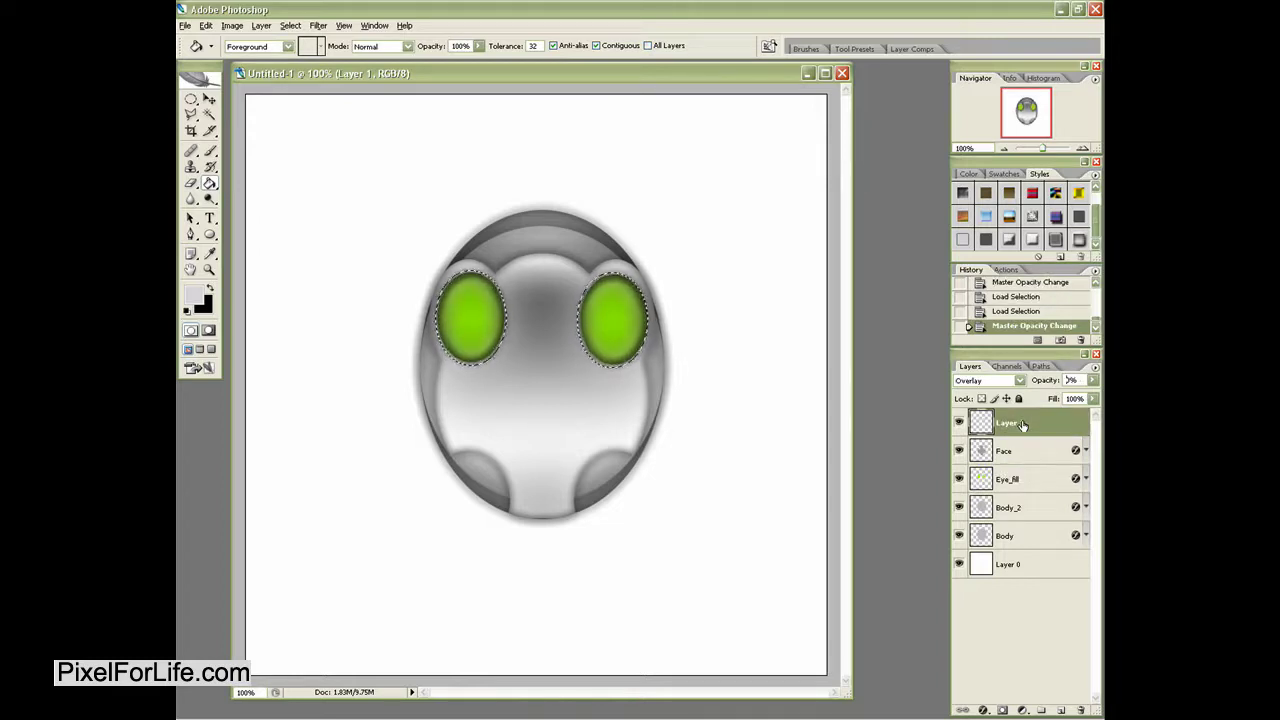
pyautogui.hotkey('ctrl', 'd')
# - Delete Layer 1 inside the shifted Eye_fill selection to leave thin rims, then raise its opacity
pyautogui.click(1036, 477)
pyautogui.click(191, 100)
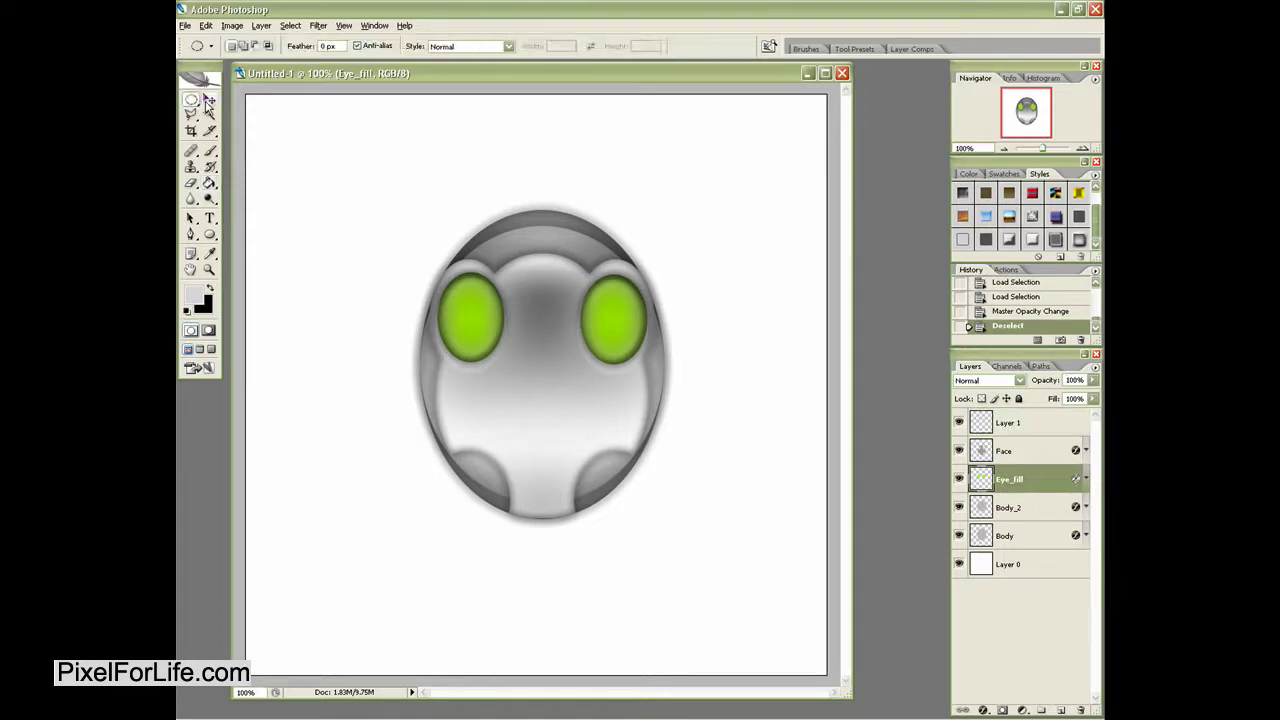
pyautogui.click(209, 115)
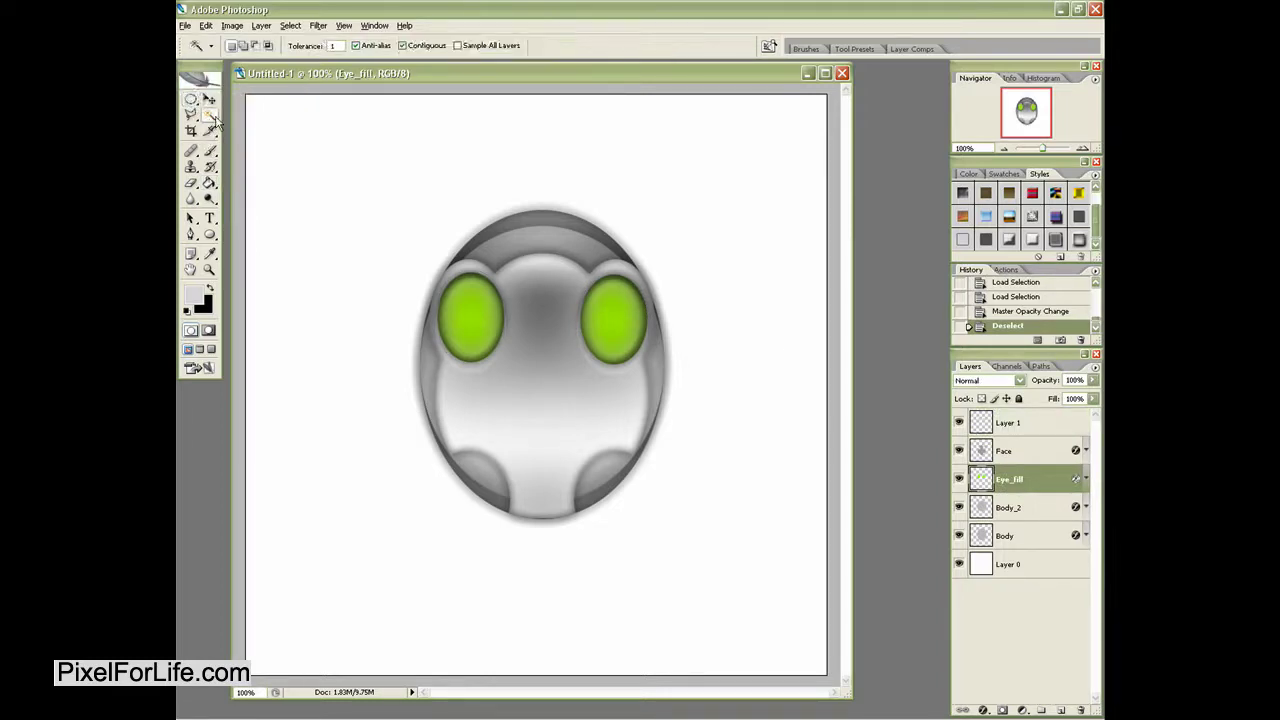
pyautogui.keyDown('ctrl'); pyautogui.click(984, 481); pyautogui.keyUp('ctrl')
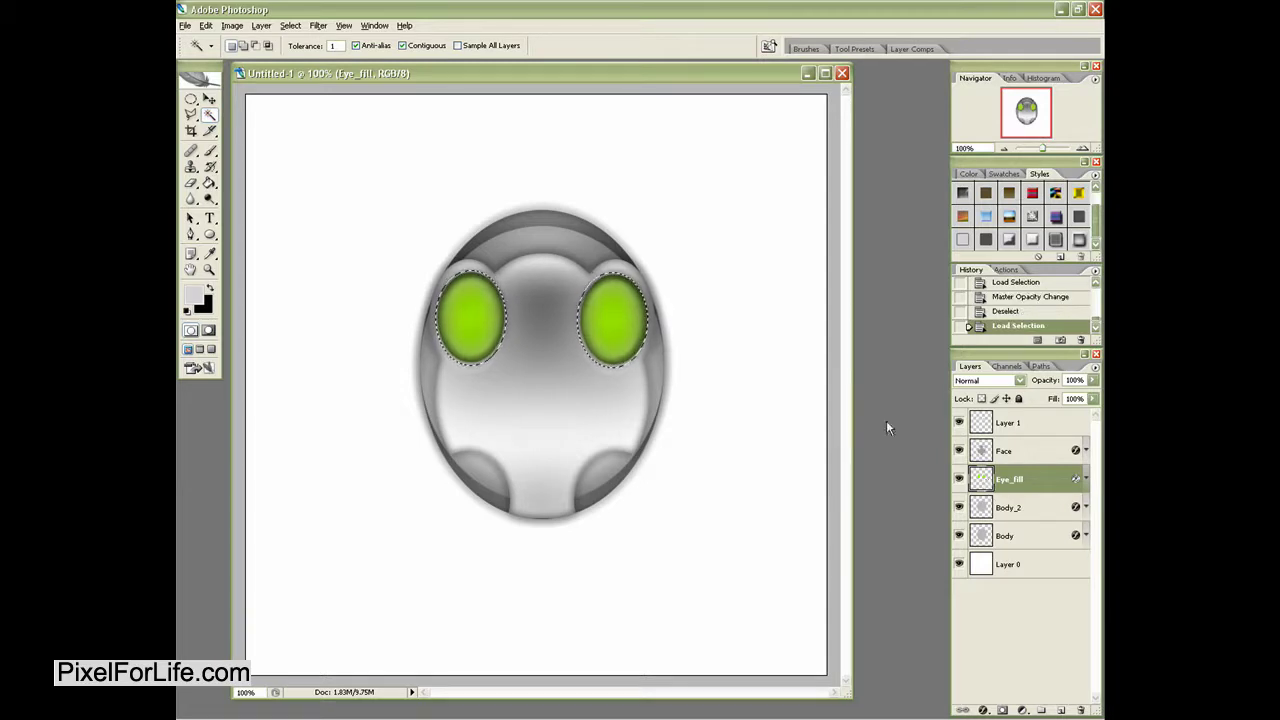
pyautogui.press('Up')
pyautogui.click(988, 418)
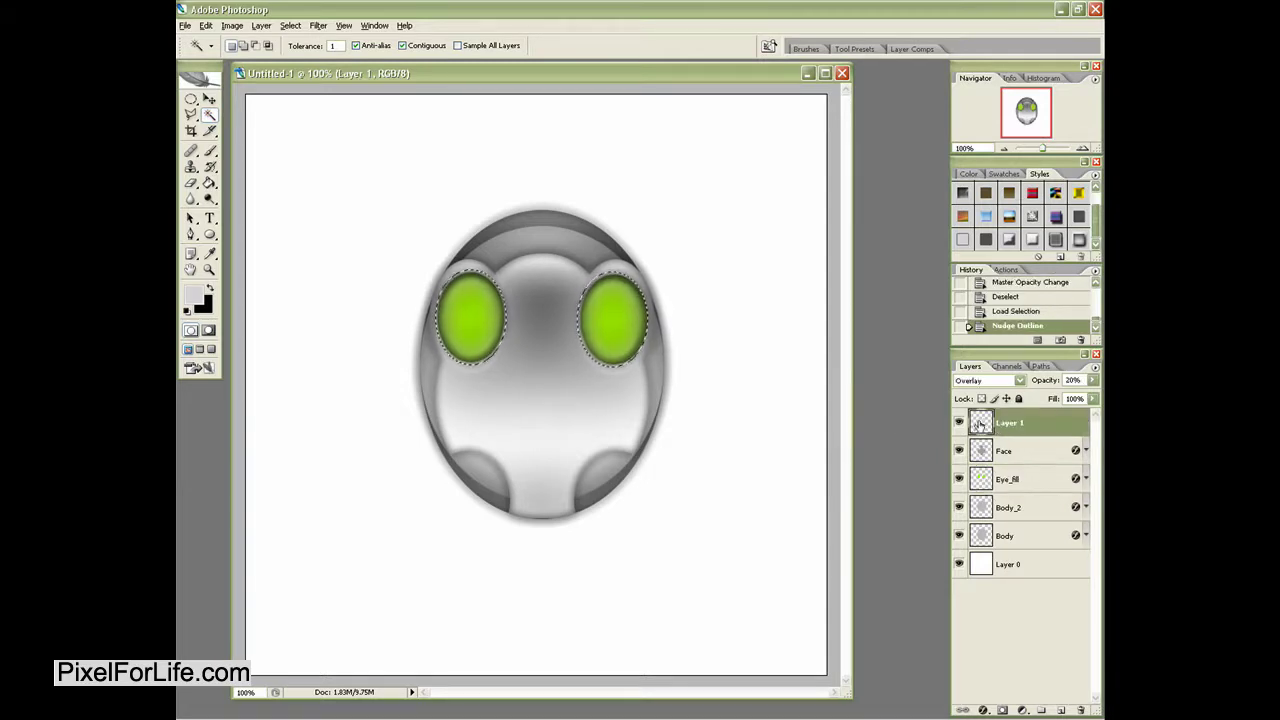
pyautogui.press('Delete')
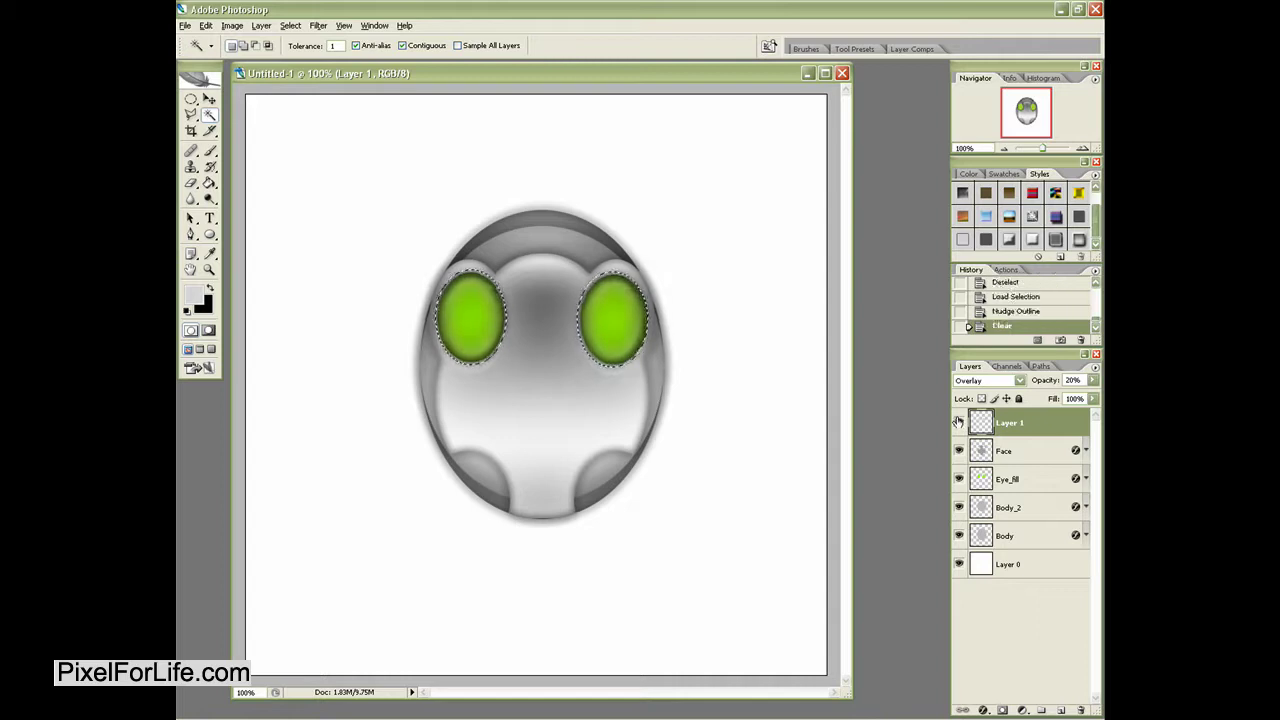
pyautogui.hotkey('ctrl', 'd')
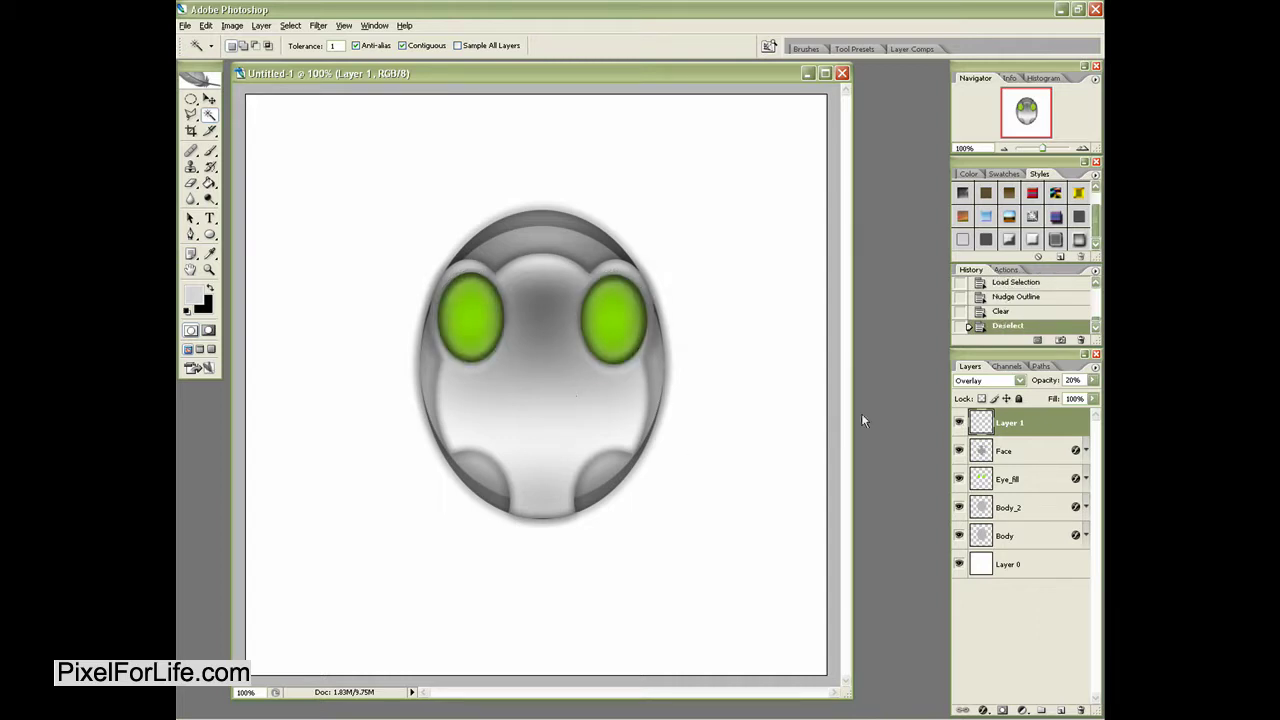
pyautogui.click(1093, 380)
pyautogui.moveTo(1030, 400); pyautogui.dragTo(1101, 397)
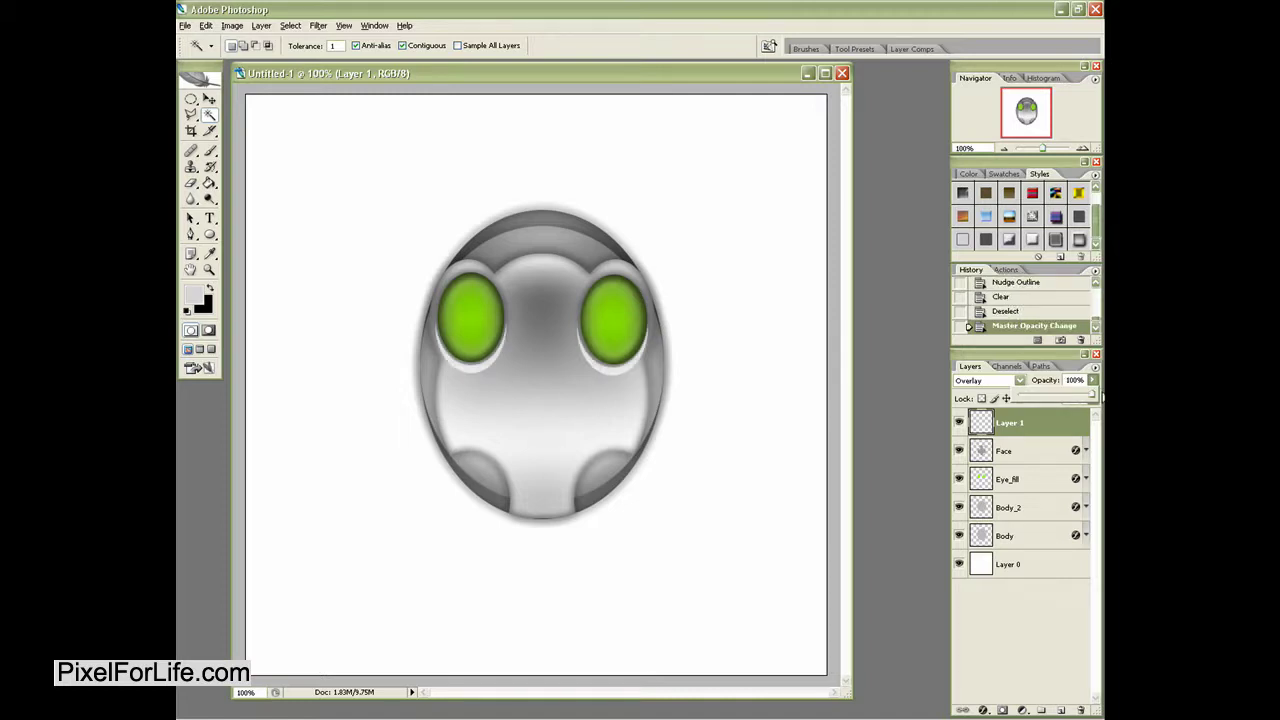
# - Apply Brightness/Contrast to Layer 1 with a negative brightness to darken the eye rims
pyautogui.click(232, 25)
pyautogui.moveTo(285, 60)
pyautogui.click(409, 136)
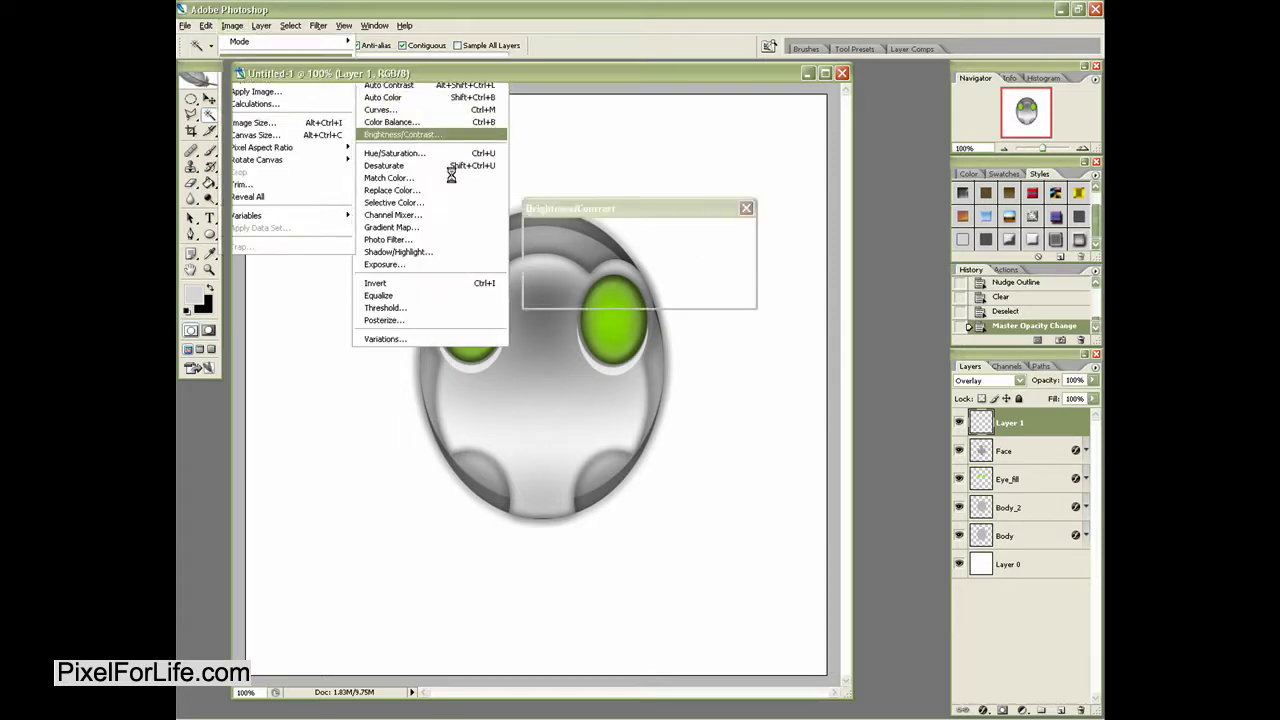
pyautogui.moveTo(609, 255); pyautogui.dragTo(555, 263)
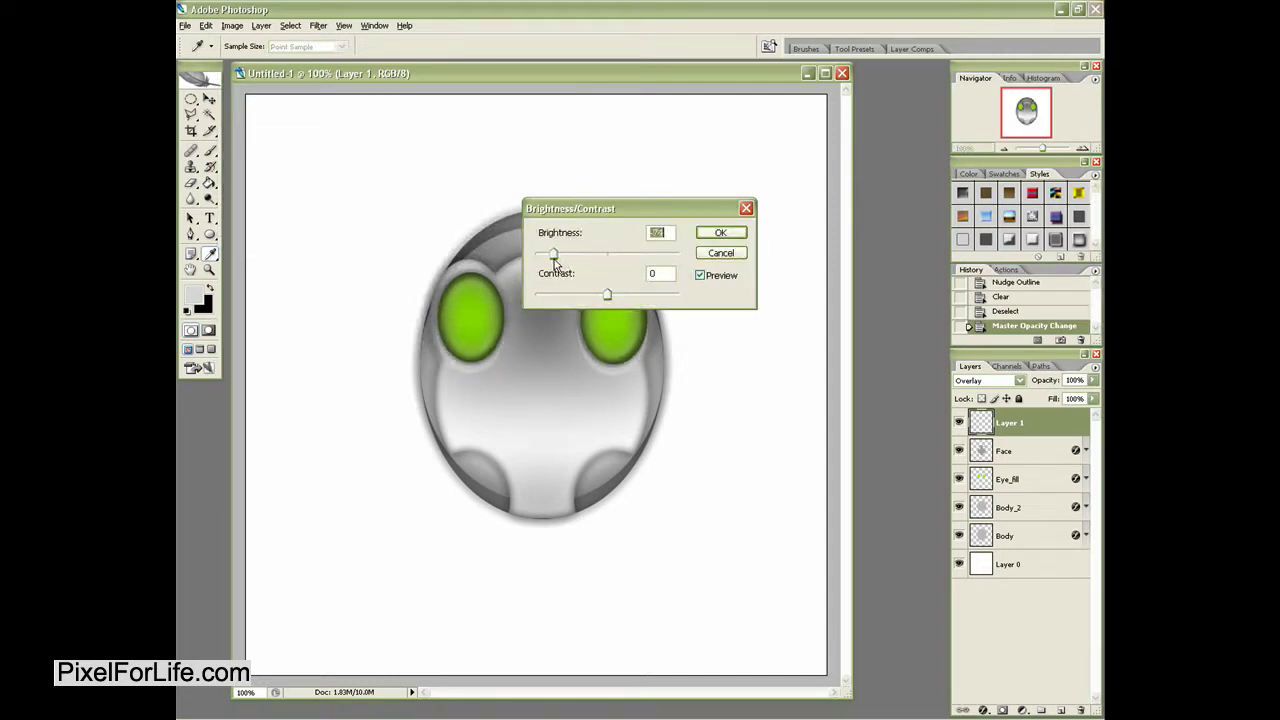
pyautogui.click(737, 238)
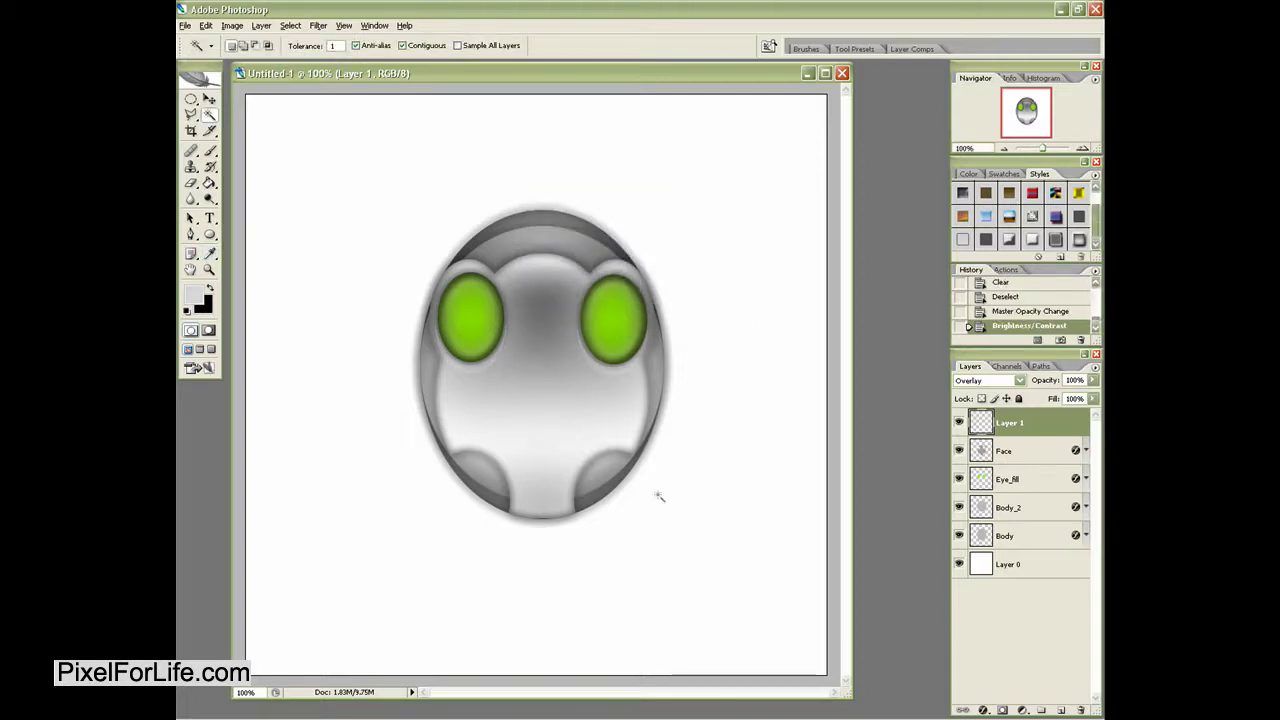
pyautogui.moveTo(546, 69); pyautogui.dragTo(548, 74)
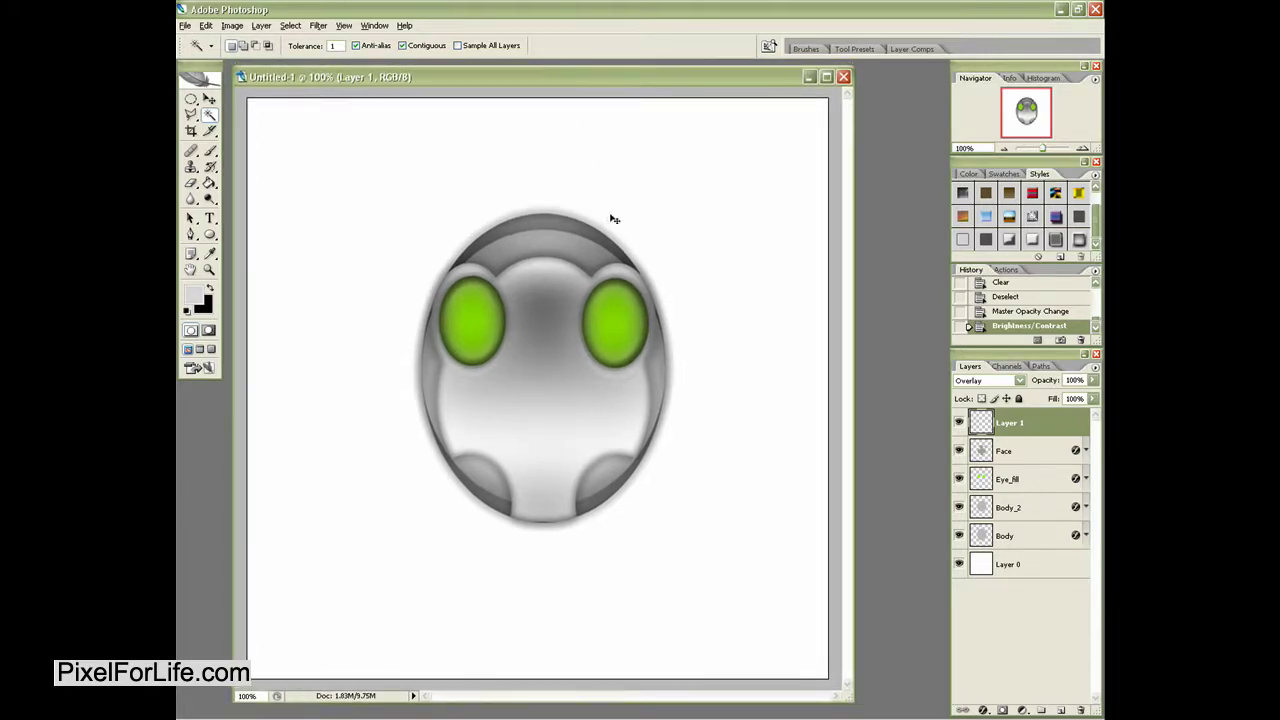
# - Save as dvd_bug in the photoshop folder in PSD format, accepting the format options
pyautogui.hotkey('ctrl', 's')
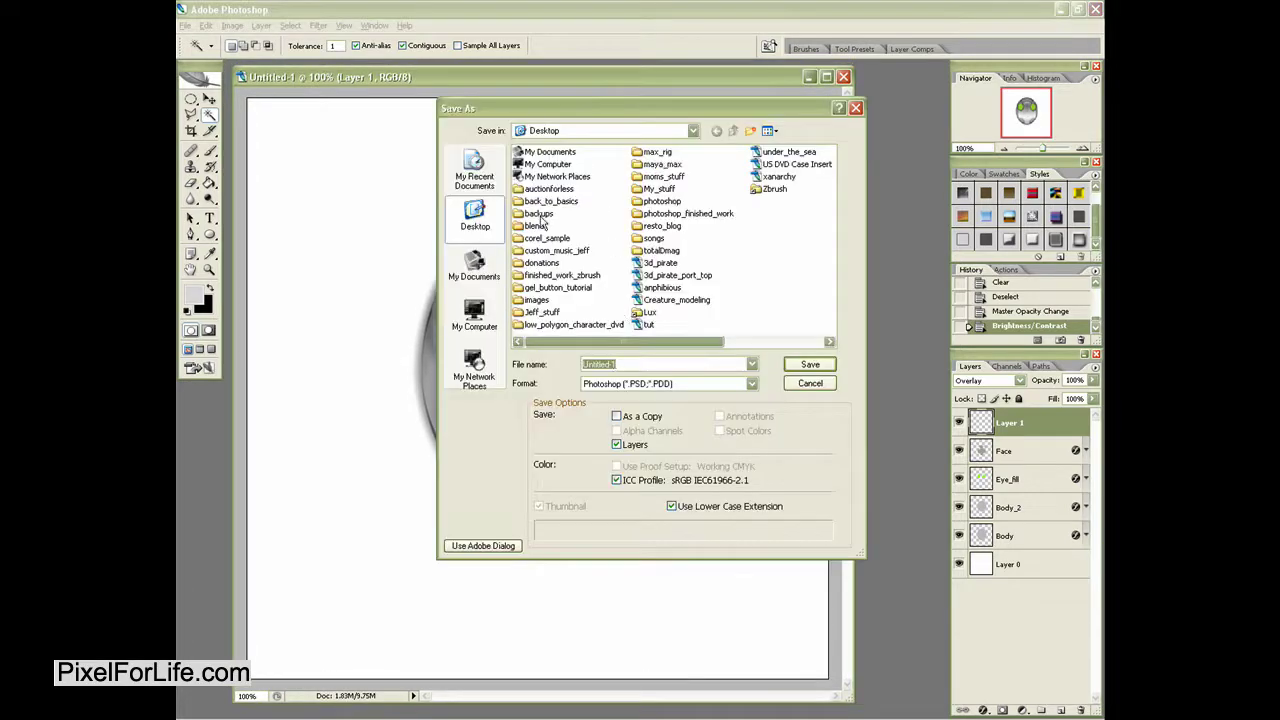
pyautogui.doubleClick(664, 202)
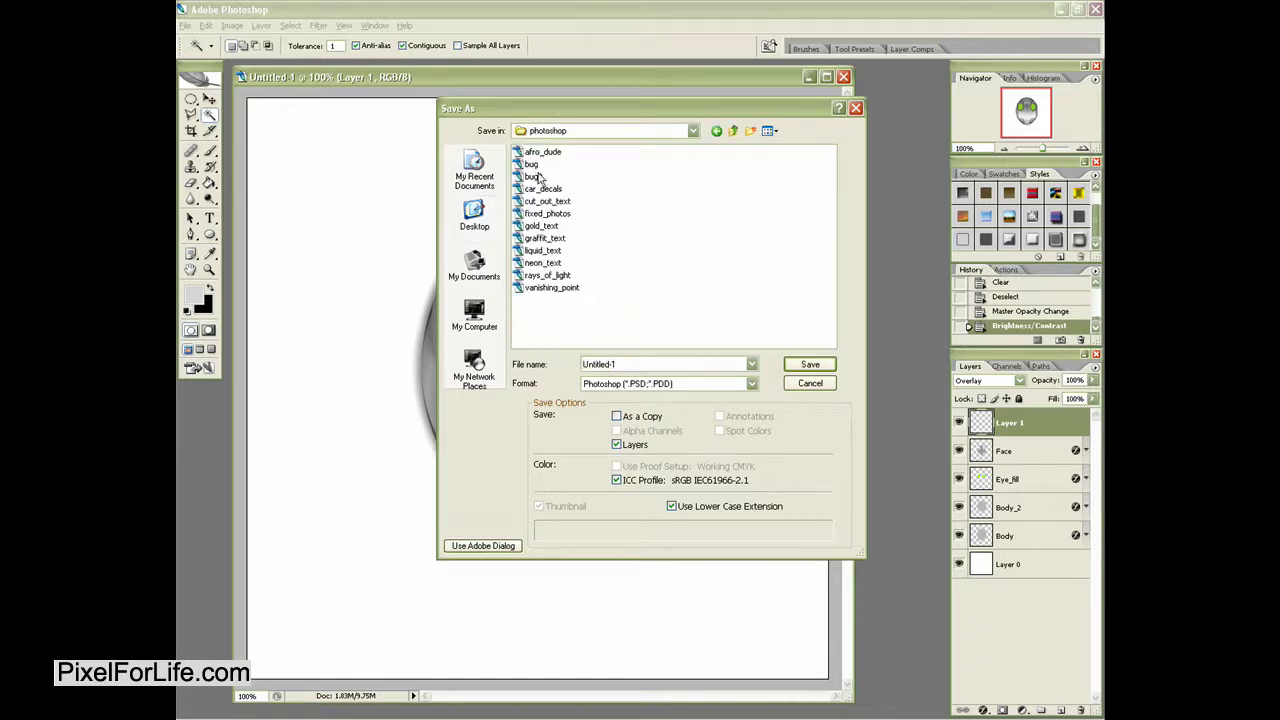
pyautogui.doubleClick(618, 364)
pyautogui.write('dvd_bug')
pyautogui.press('Return')
pyautogui.click(780, 240)
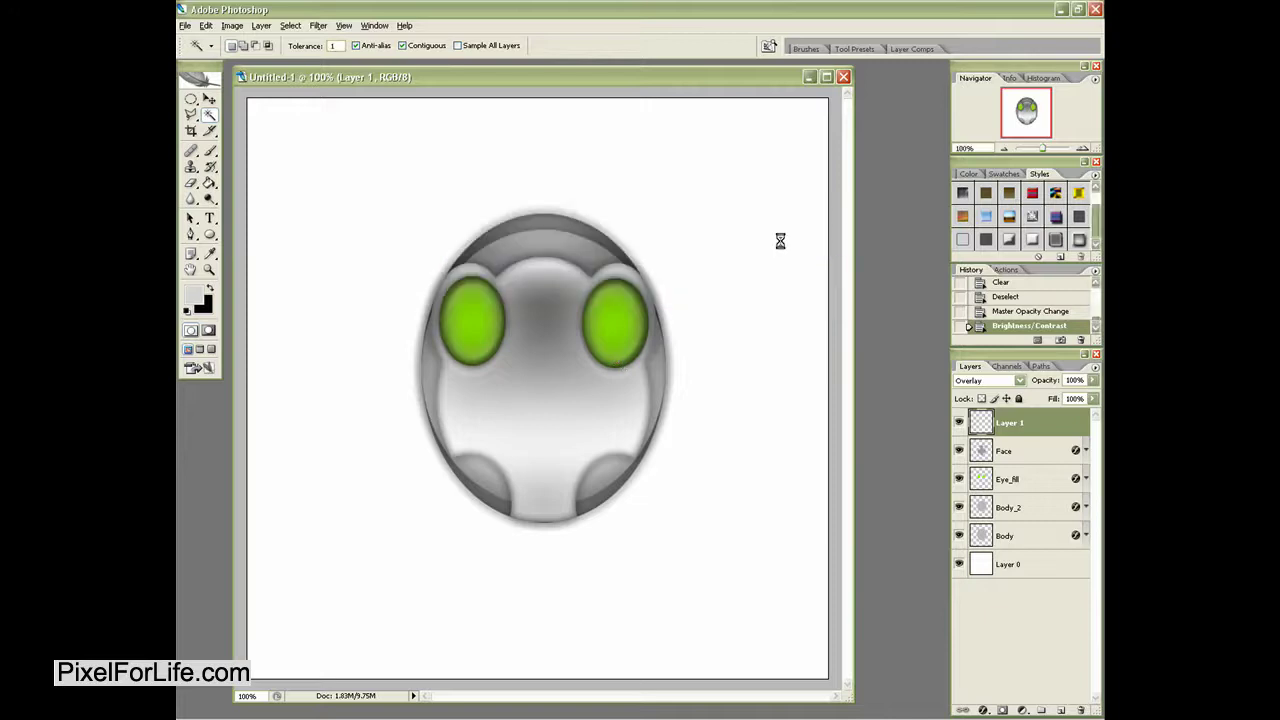